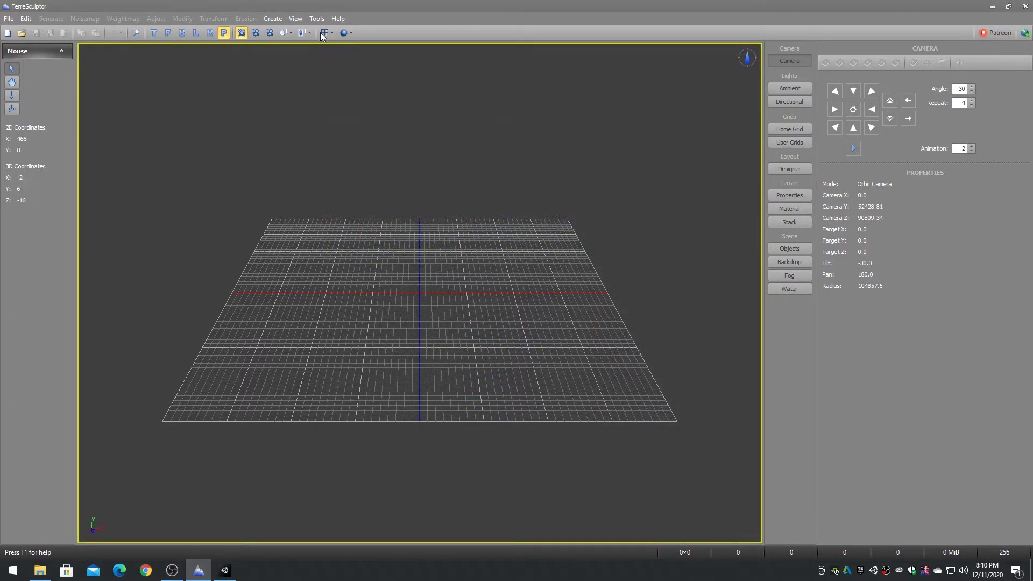
# Step: Enable Unity Engine terrain sizes on the Dimensions tab of TerreSculptor's Settings
pyautogui.click(317, 19)
pyautogui.click(335, 139)
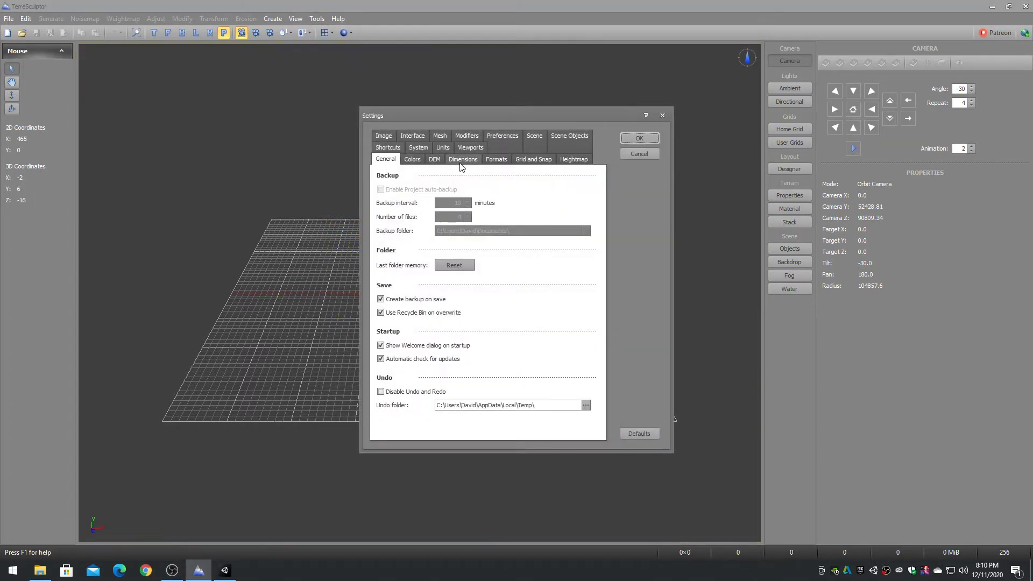
pyautogui.click(463, 160)
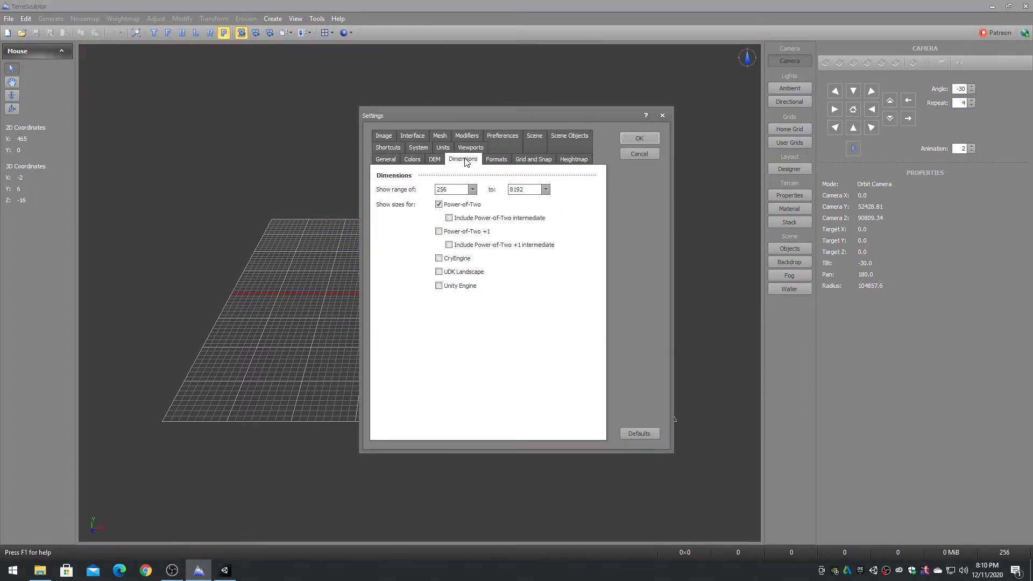
pyautogui.click(452, 287)
pyautogui.click(639, 139)
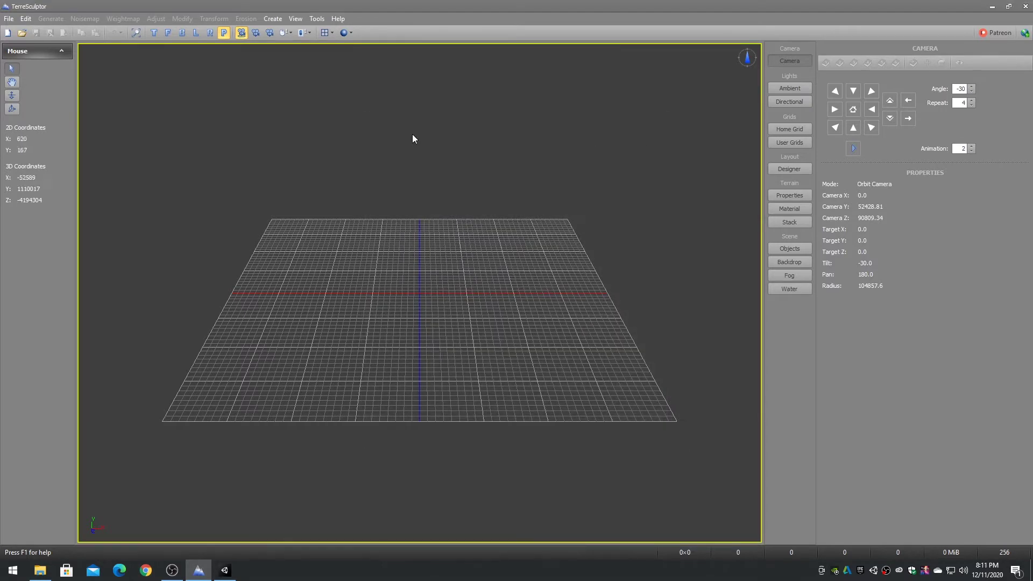
# Step: Apply the Unity units preset (meters, Y scale 256) on the Settings Units tab
pyautogui.click(316, 19)
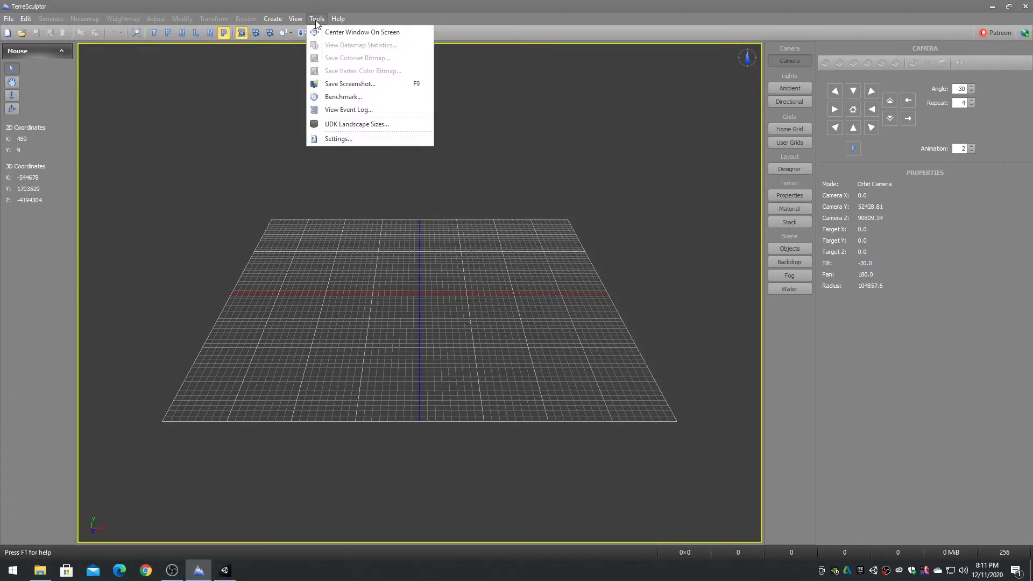
pyautogui.click(340, 138)
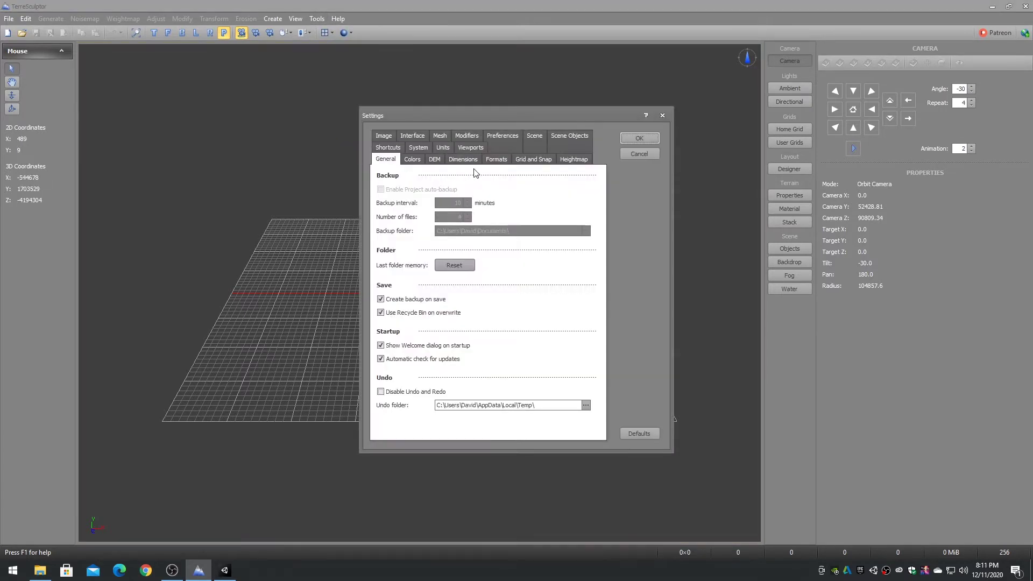
pyautogui.click(444, 147)
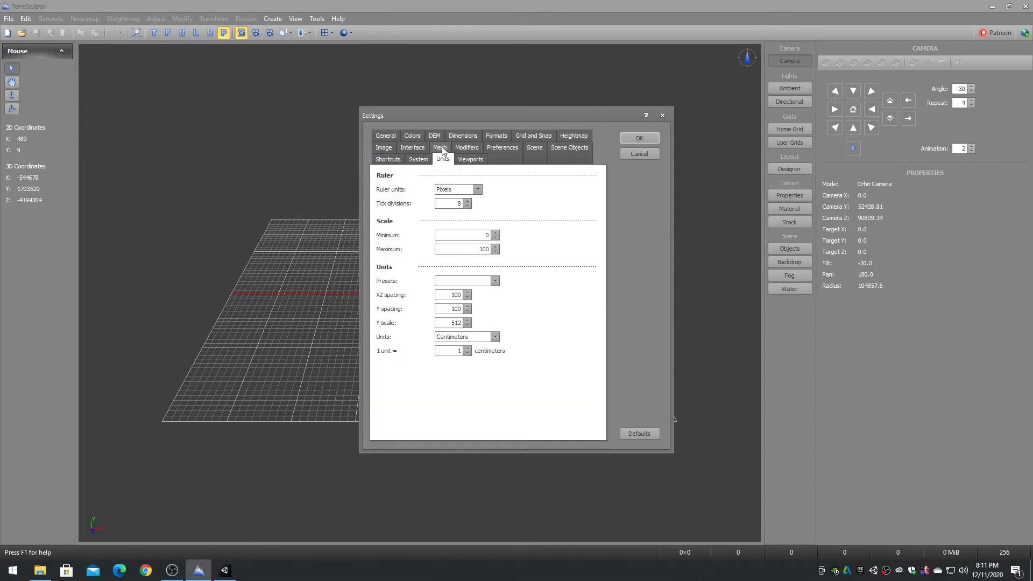
pyautogui.click(495, 281)
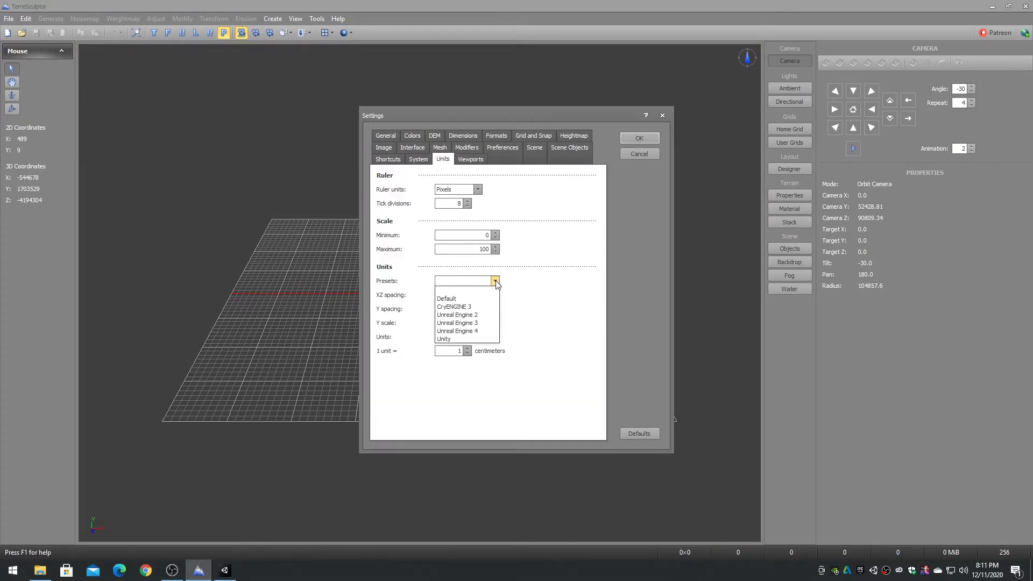
pyautogui.click(463, 339)
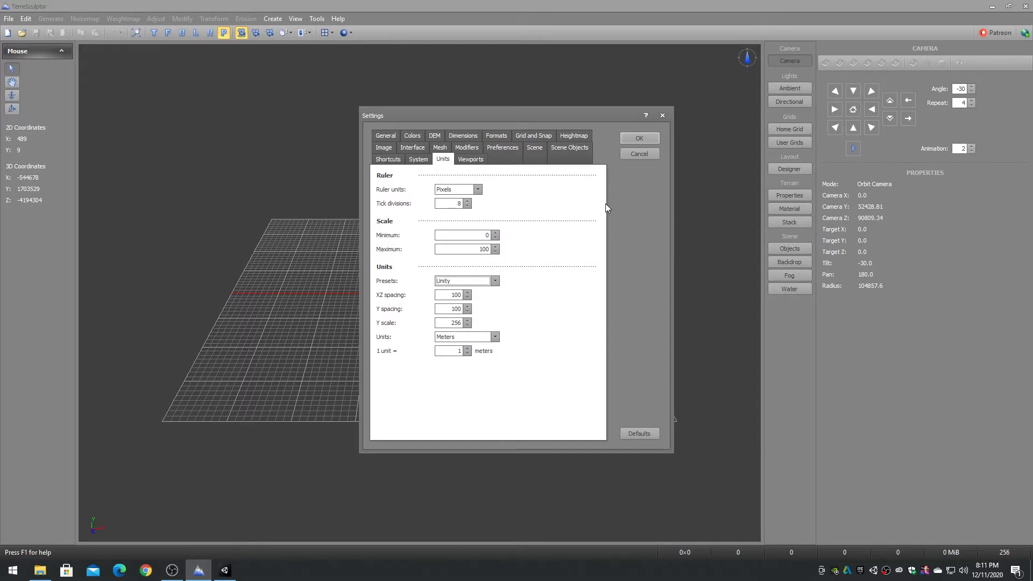
pyautogui.click(640, 140)
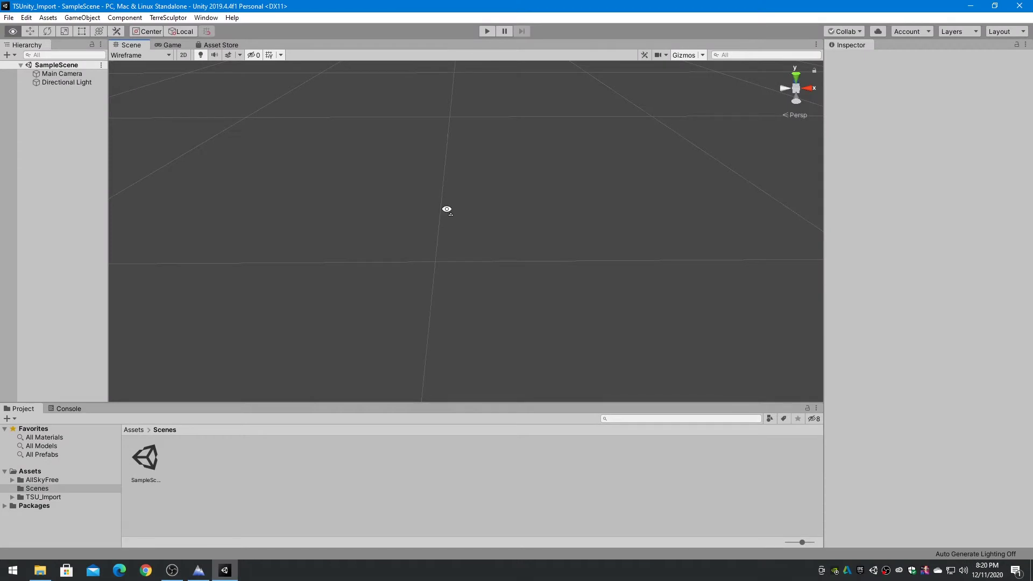
pyautogui.moveTo(447, 209); pyautogui.dragTo(458, 177, button='right')
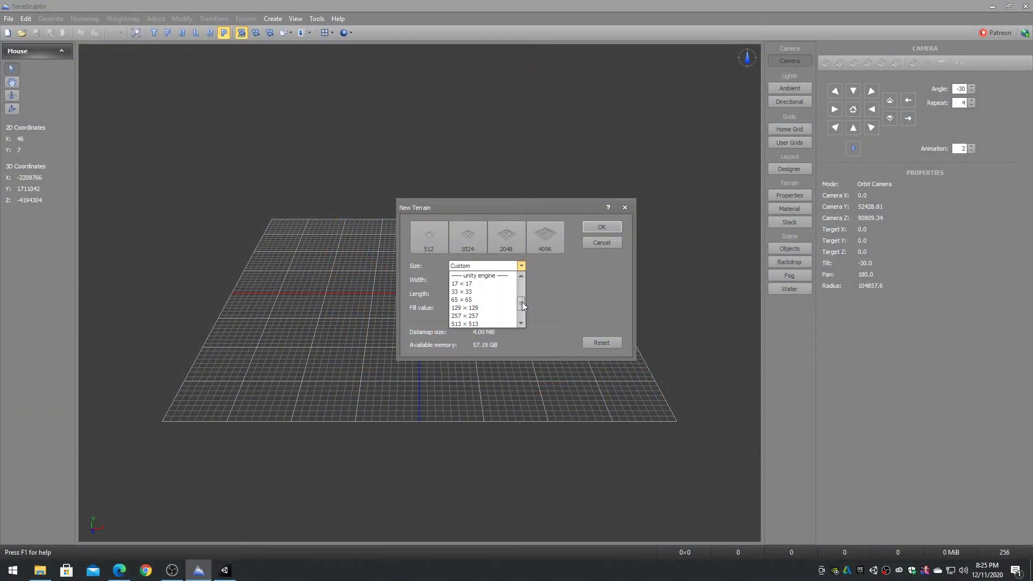
# Step: Browse the Unity engine sizes in the New Terrain Size dropdown
pyautogui.click(521, 323)
pyautogui.click(521, 323)
pyautogui.click(522, 323)
pyautogui.click(521, 323)
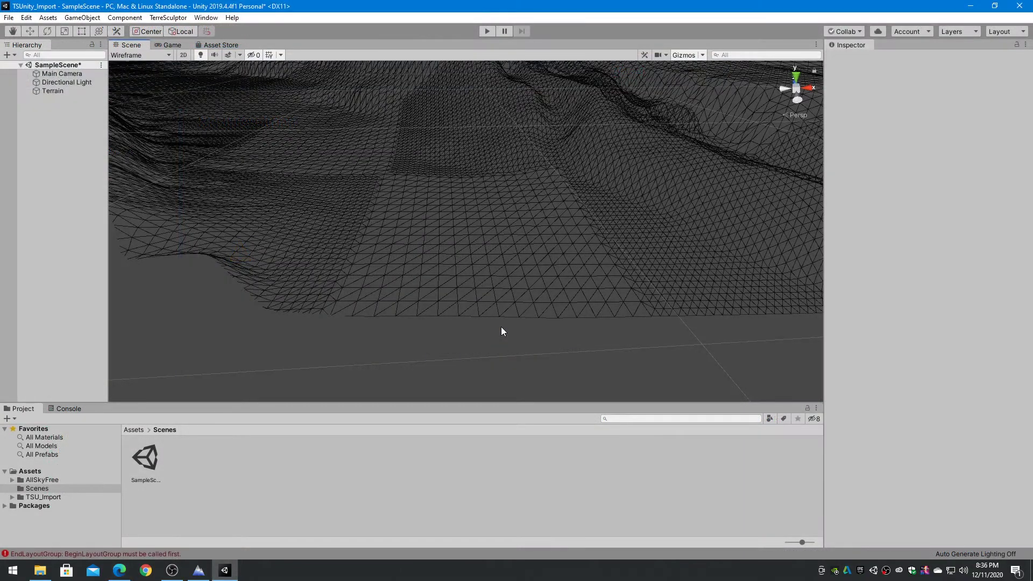
pyautogui.click(500, 314)
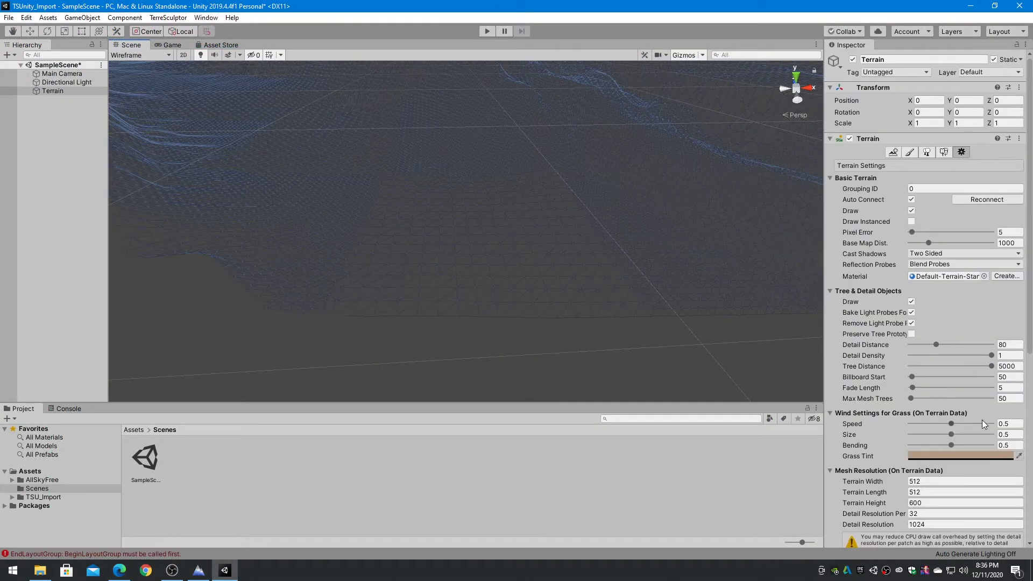
pyautogui.click(930, 492)
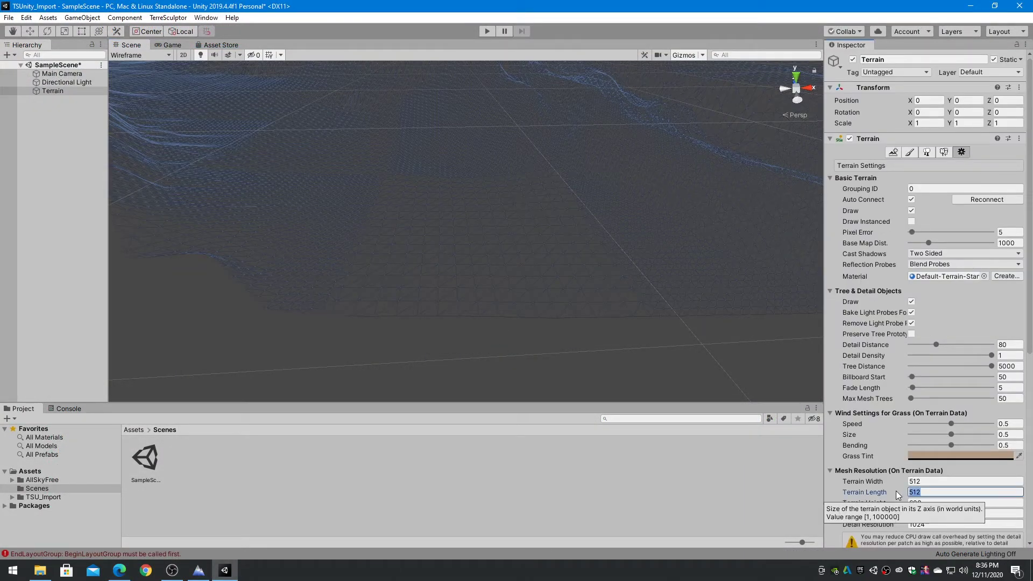
pyautogui.write('1024')
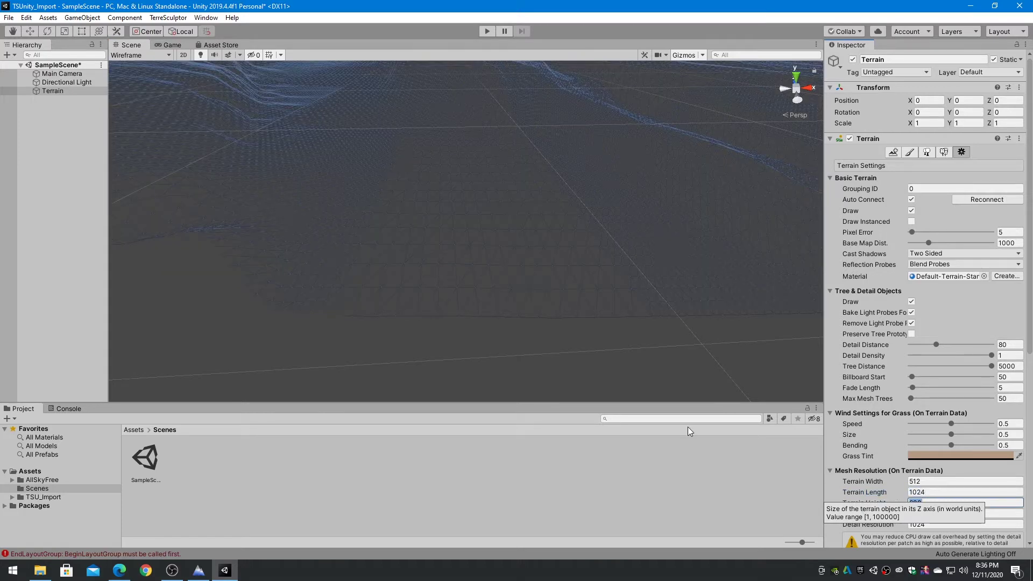
pyautogui.press('Tab')
pyautogui.click(512, 339)
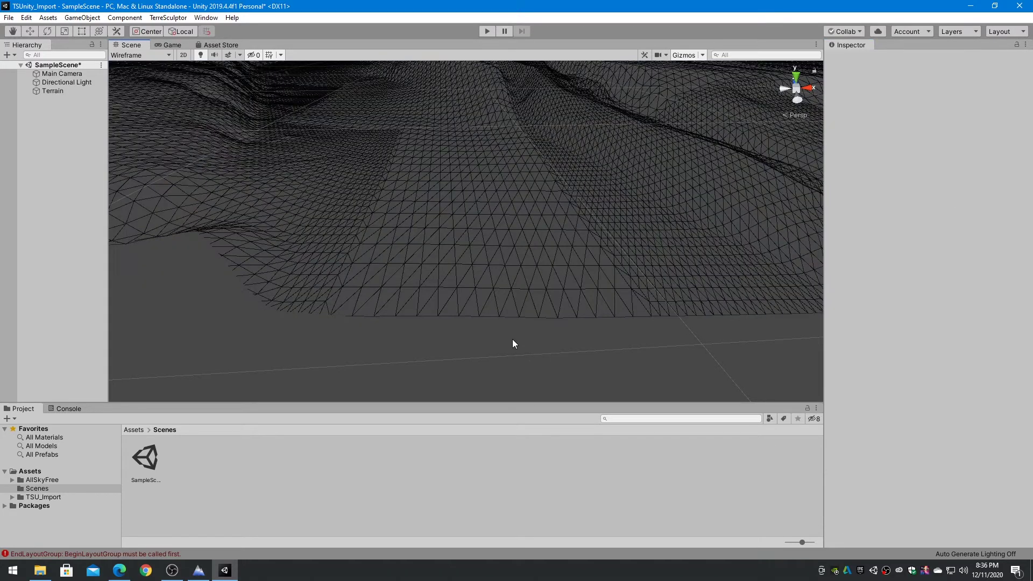
pyautogui.click(519, 313)
pyautogui.click(937, 494)
pyautogui.write('204')
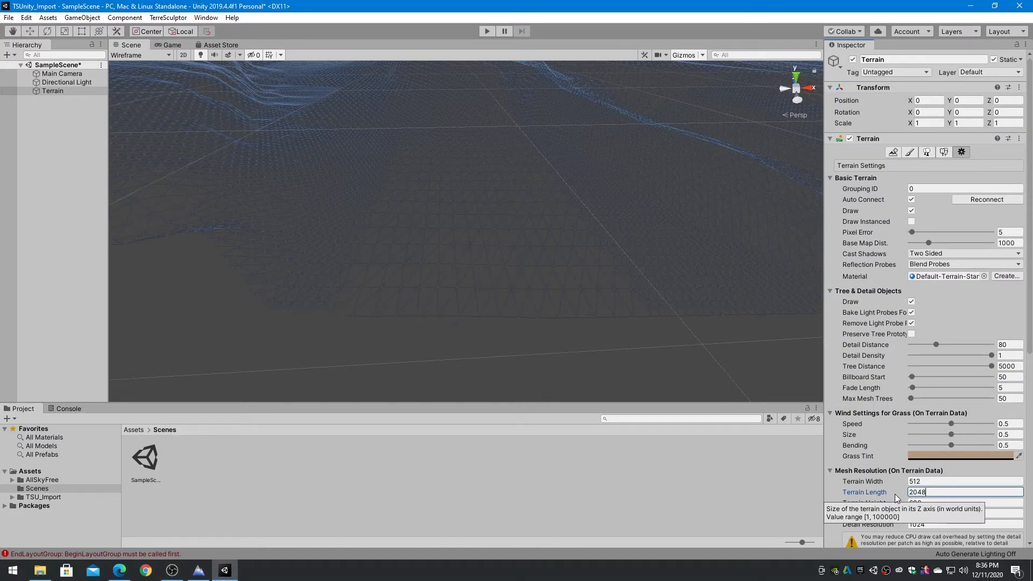
pyautogui.write('8')
pyautogui.press('Tab')
pyautogui.click(506, 340)
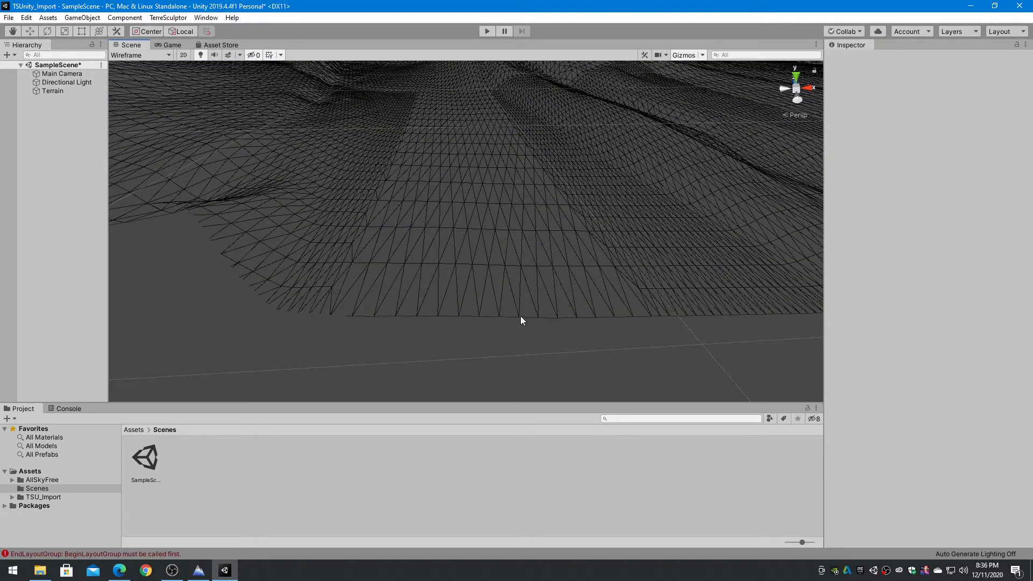
pyautogui.click(519, 316)
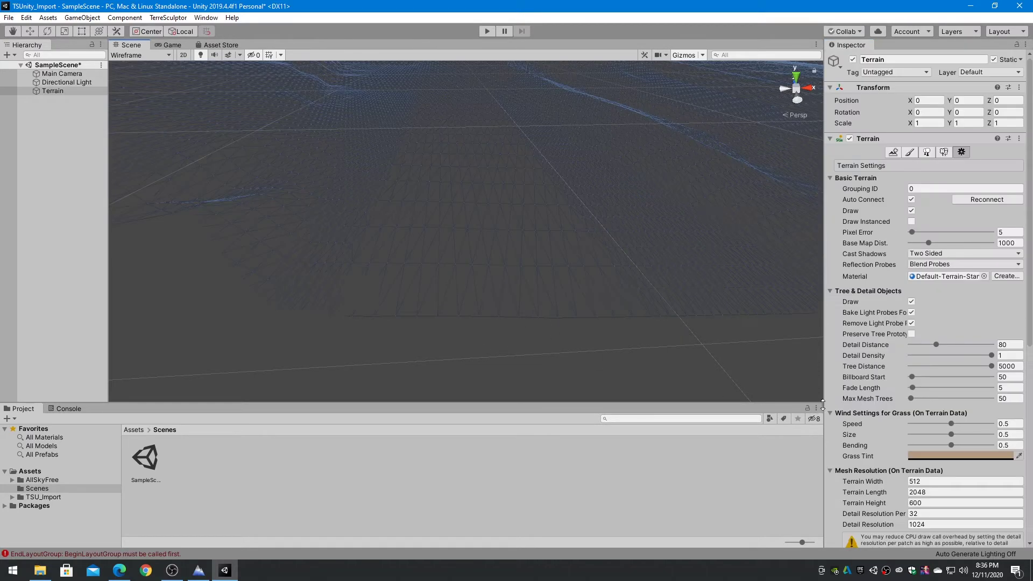
pyautogui.click(934, 492)
pyautogui.write('512')
pyautogui.press('Tab')
pyautogui.click(500, 331)
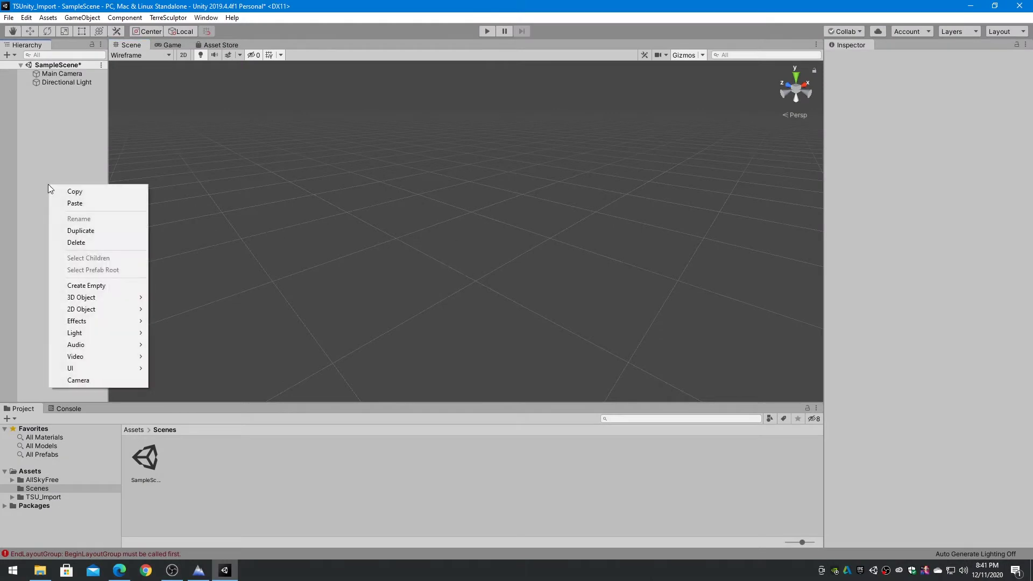
# Step: Add a new Terrain and choose the Maui 2049x2049 RAW heightmap for import
pyautogui.moveTo(92, 300)
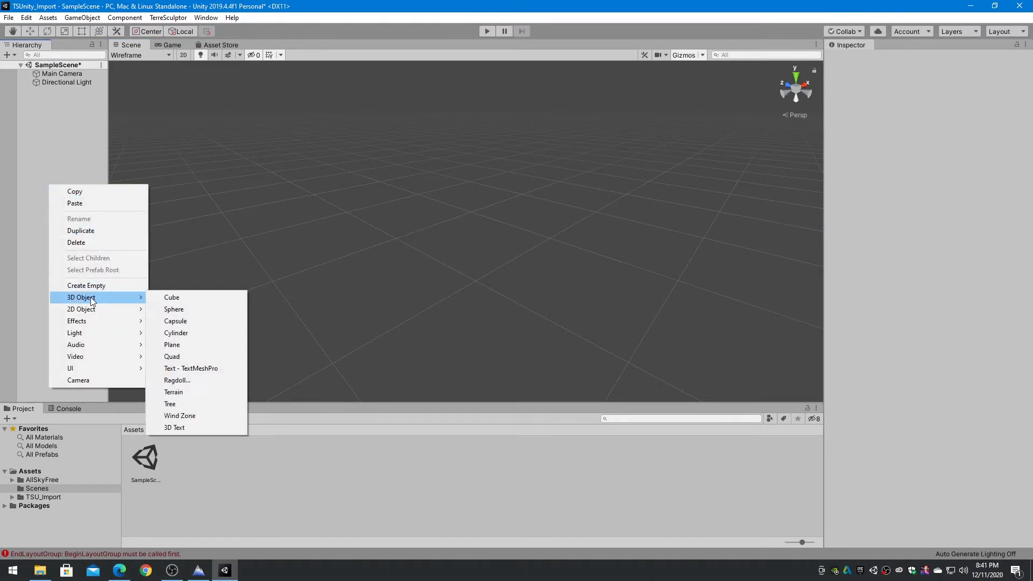
pyautogui.click(188, 396)
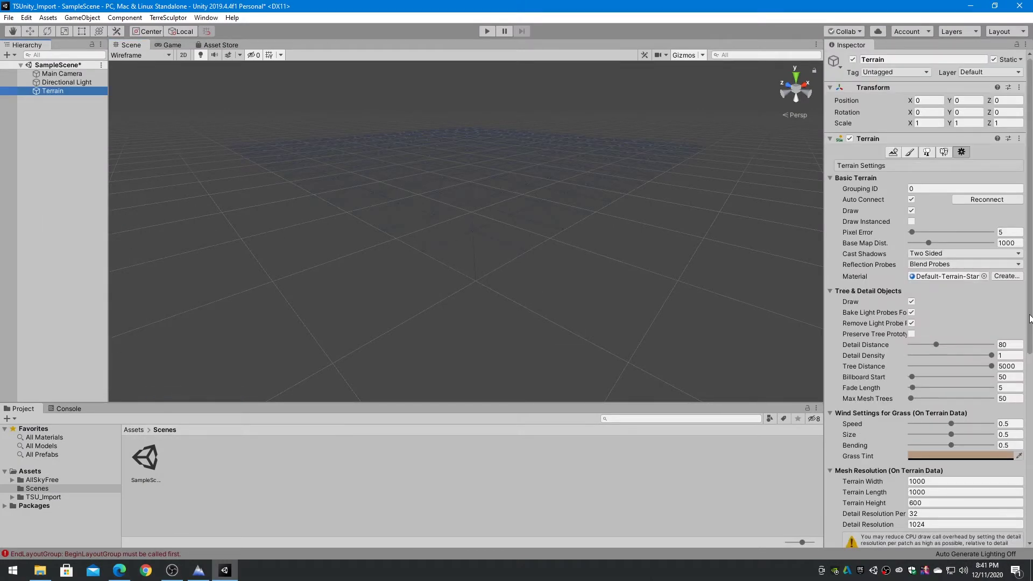
pyautogui.moveTo(1030, 319); pyautogui.dragTo(1031, 412)
pyautogui.scroll(-5, 1030, 411)
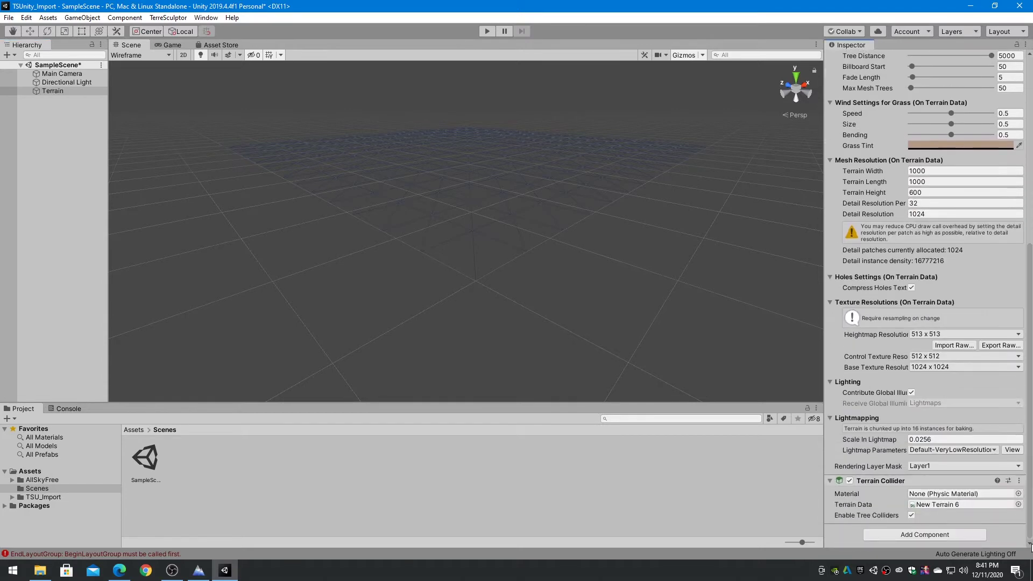
pyautogui.click(955, 345)
pyautogui.doubleClick(479, 309)
# Step: Set the import's terrain size X and Z to 2048
pyautogui.click(51, 99)
pyautogui.write('2048')
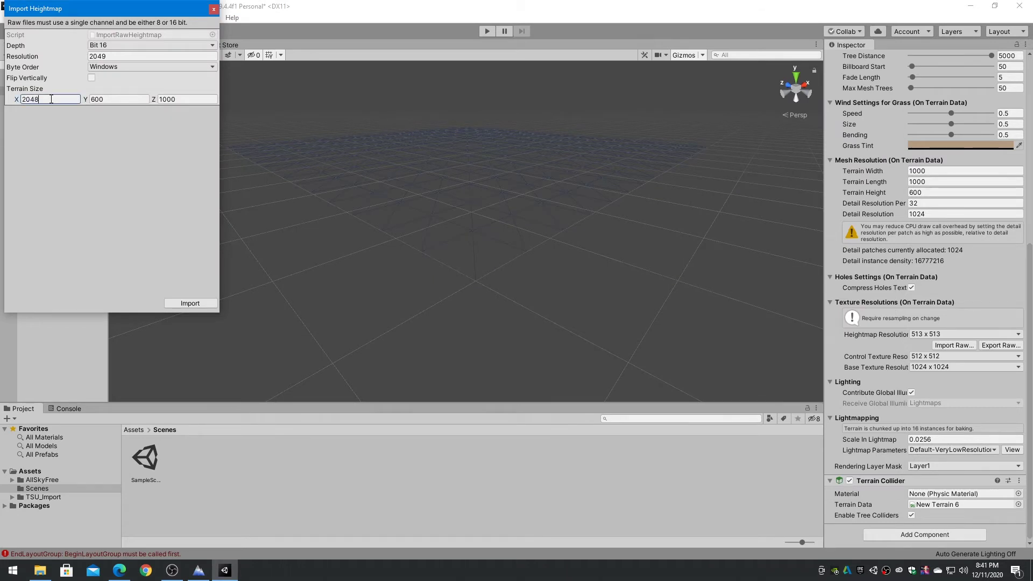
pyautogui.press('Tab')
pyautogui.press('Tab')
pyautogui.write('2')
pyautogui.press('Return')
# Step: Import the Maui heightmap onto the terrain and deselect it to view the mountains
pyautogui.click(191, 304)
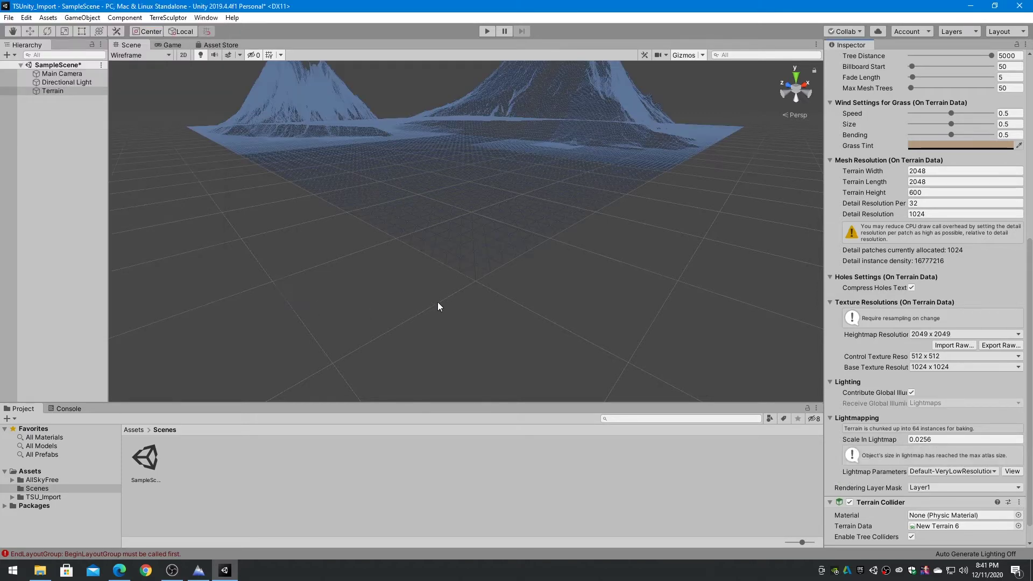
pyautogui.click(474, 313)
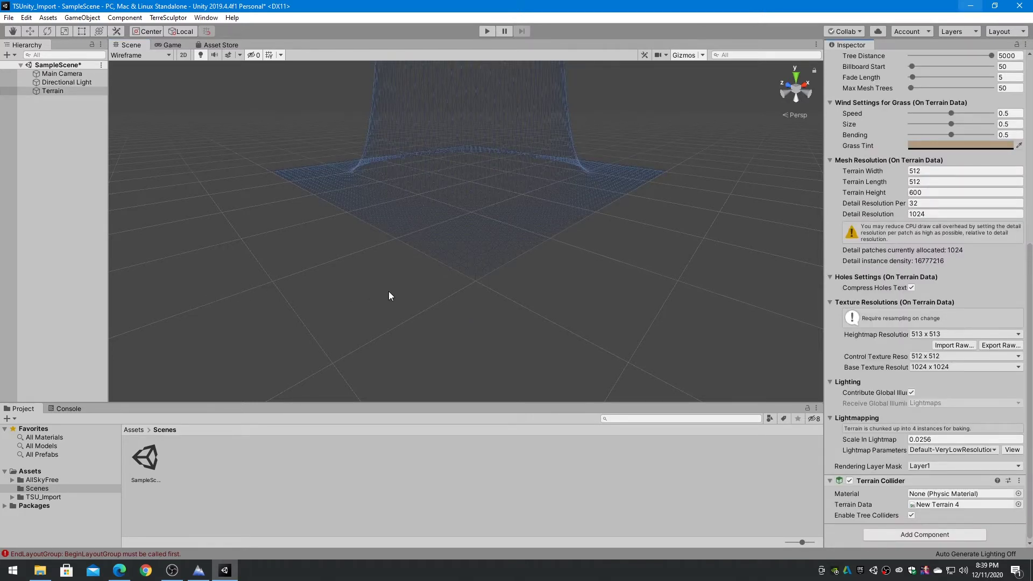
pyautogui.click(495, 279)
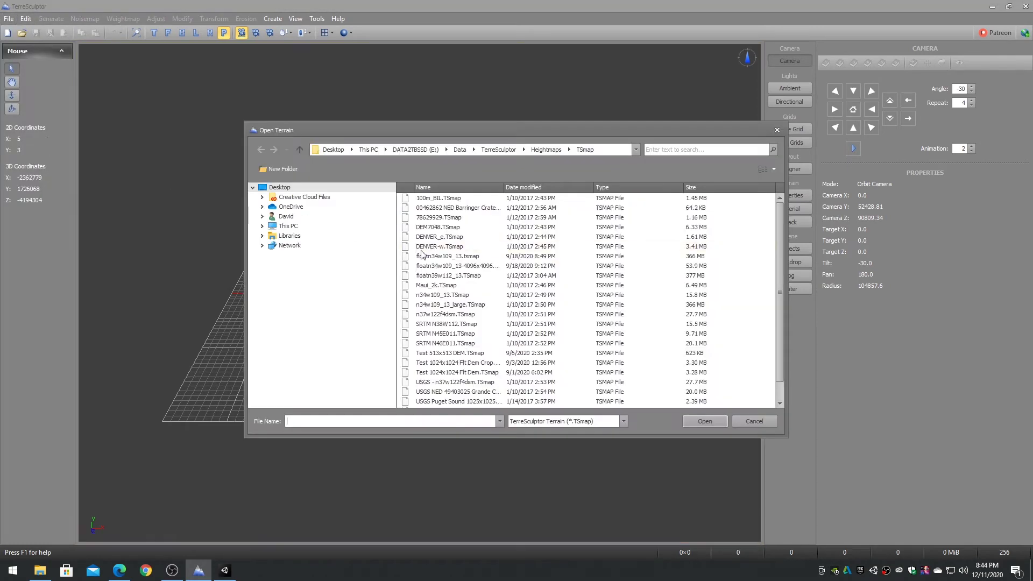
# Step: Open Maui_2k.TSmap and zoom to fit the full 2049 × 2049 terrain
pyautogui.doubleClick(441, 285)
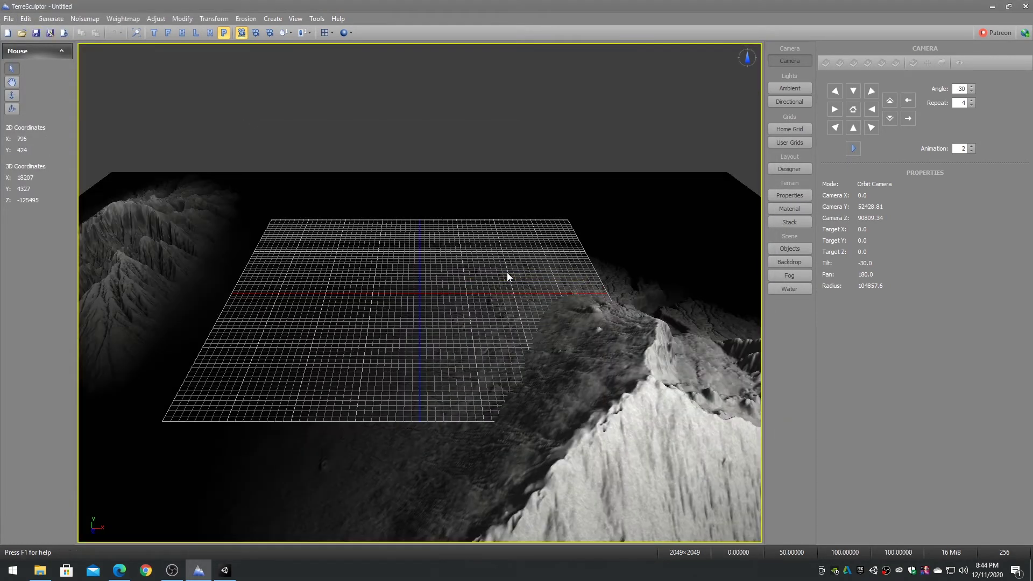
pyautogui.click(136, 32)
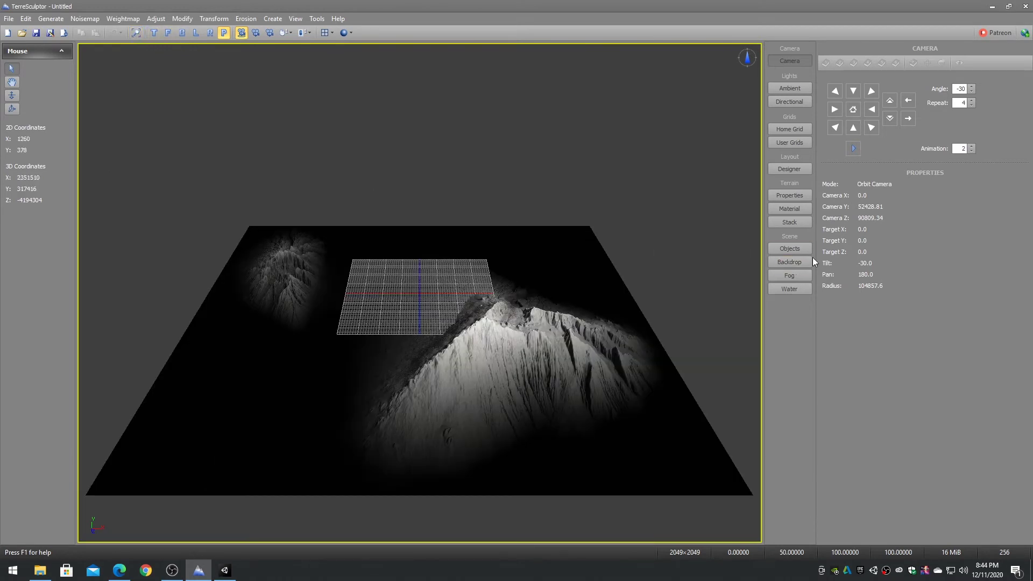
# Step: Turn off the Home Grid in Scene Objects
pyautogui.click(807, 221)
pyautogui.click(838, 66)
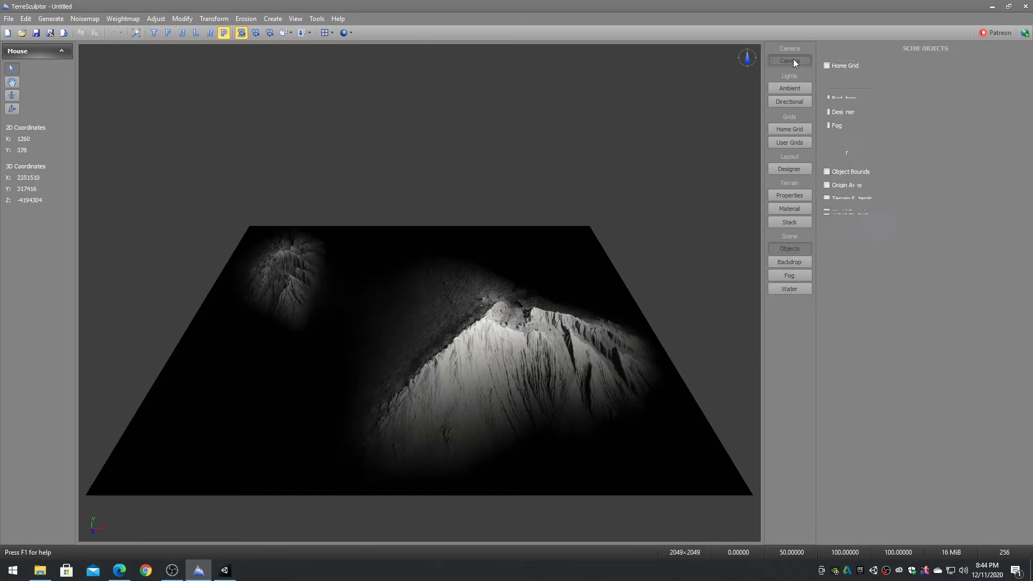
pyautogui.click(793, 60)
# Step: Set the terrain material to Colorset (Earth) with Auto-range Colorset on
pyautogui.click(790, 208)
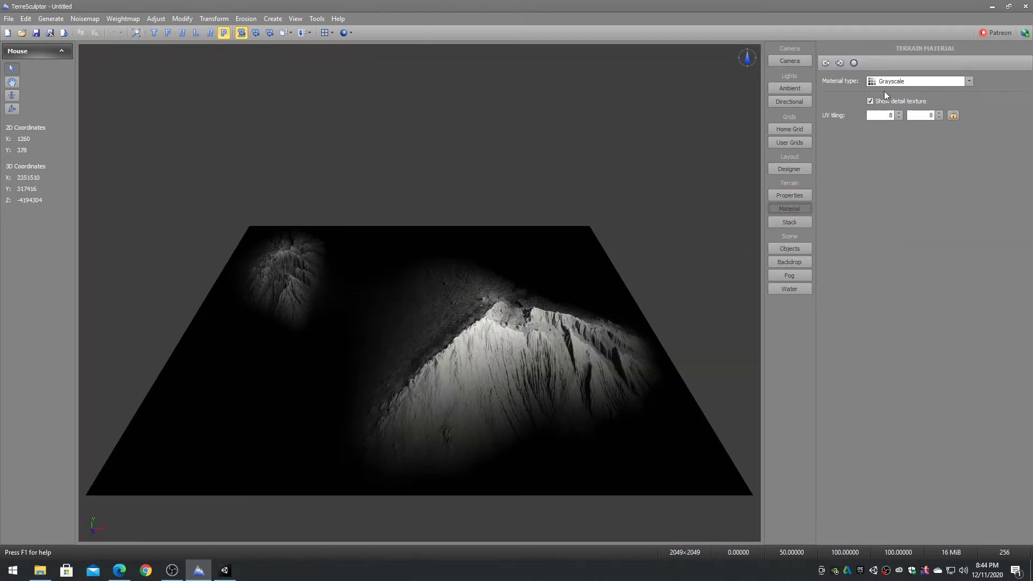
pyautogui.click(889, 82)
pyautogui.click(893, 101)
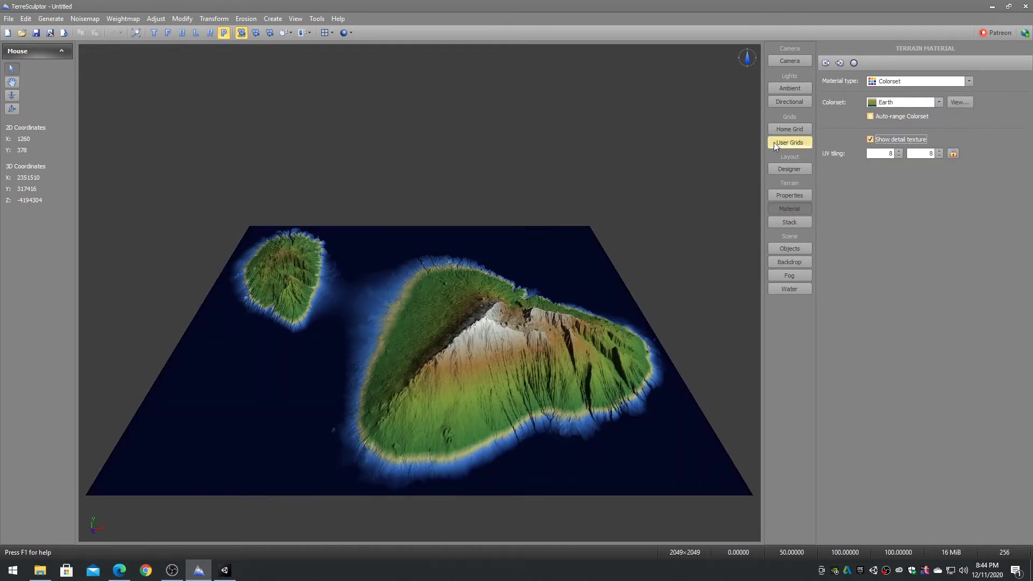
pyautogui.hotkey('shift', 'Tab')
pyautogui.press('space')
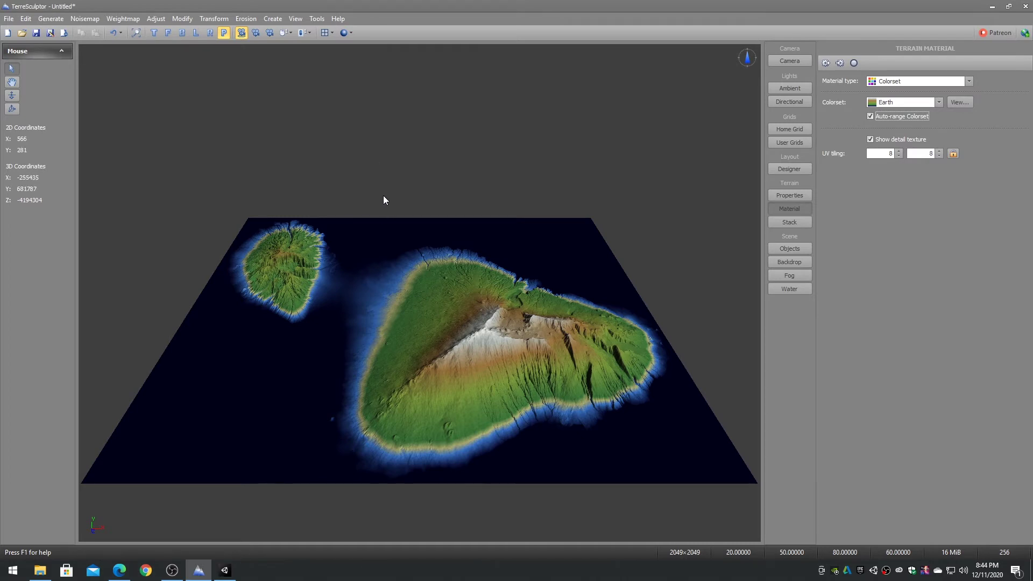
# Step: Apply Altitude Bottom, then Flip Vertical to the Maui terrain
pyautogui.click(181, 20)
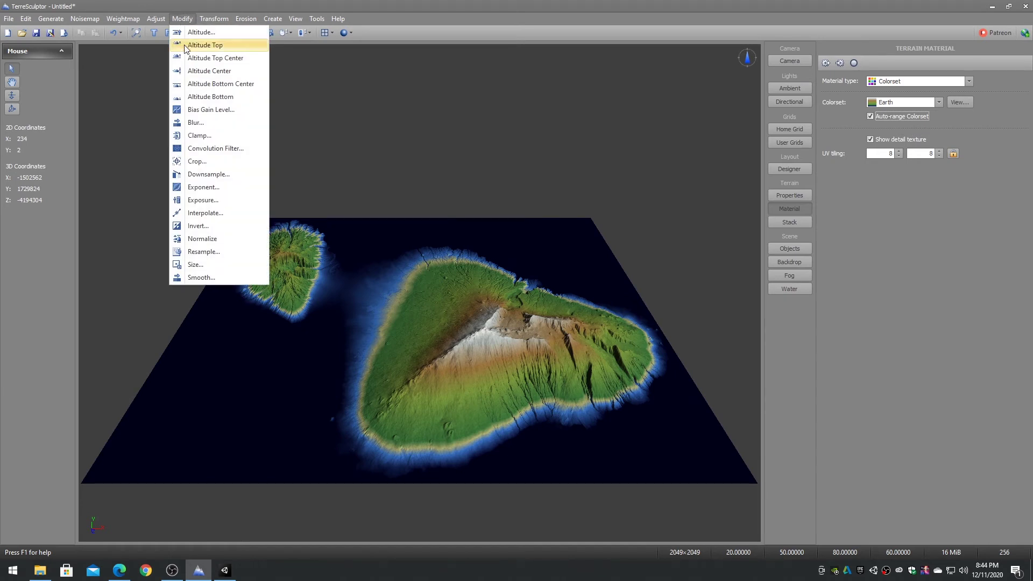
pyautogui.click(205, 96)
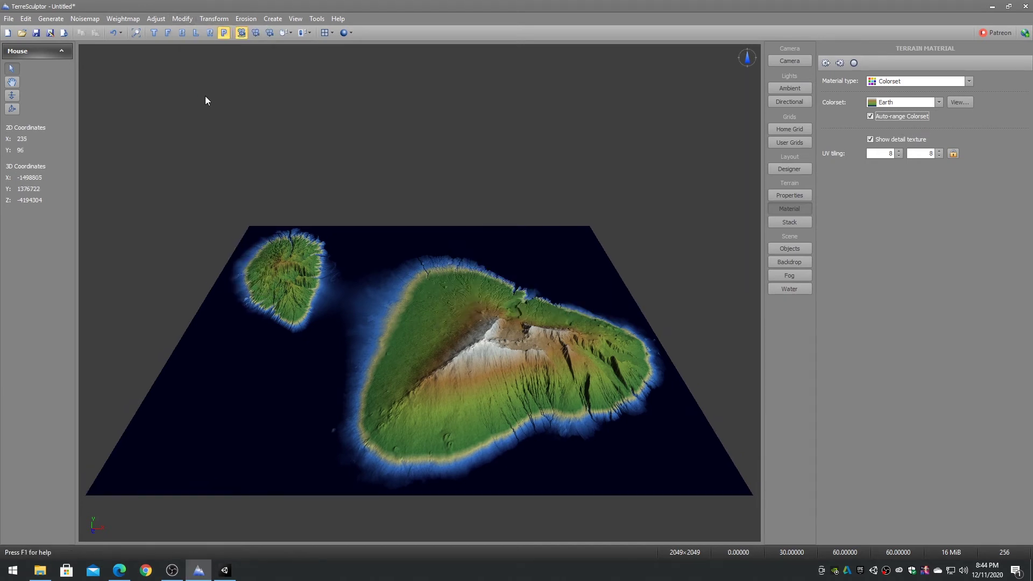
pyautogui.click(182, 19)
pyautogui.click(181, 19)
pyautogui.click(162, 20)
pyautogui.click(171, 45)
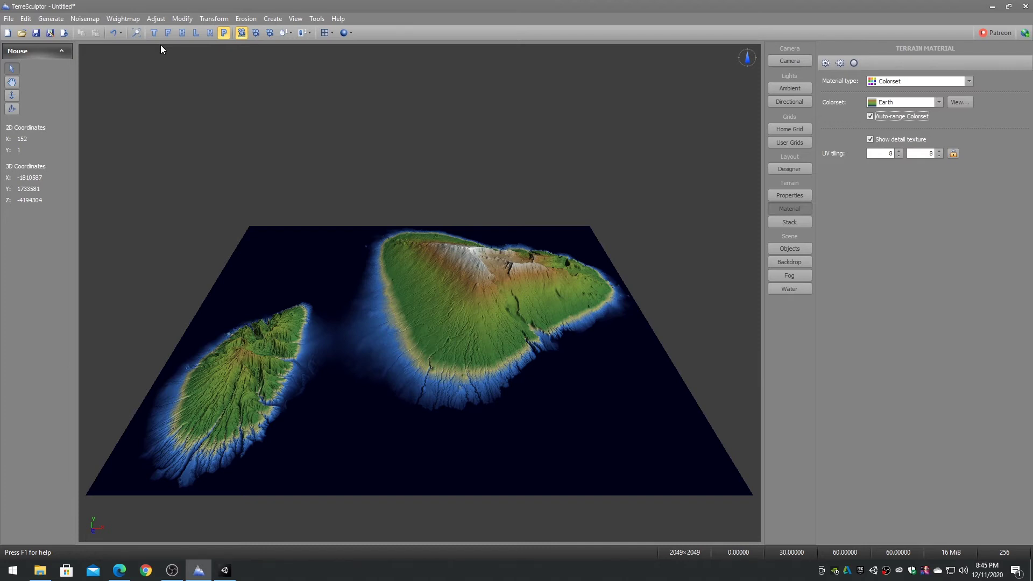
# Step: Start a terrain export with Raw Binary as the format
pyautogui.click(8, 20)
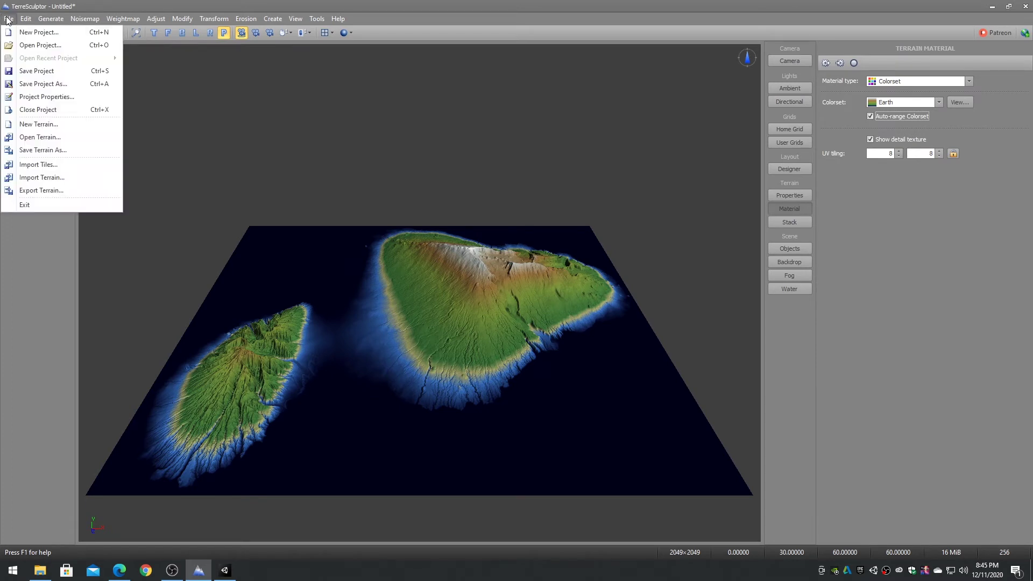
pyautogui.click(29, 191)
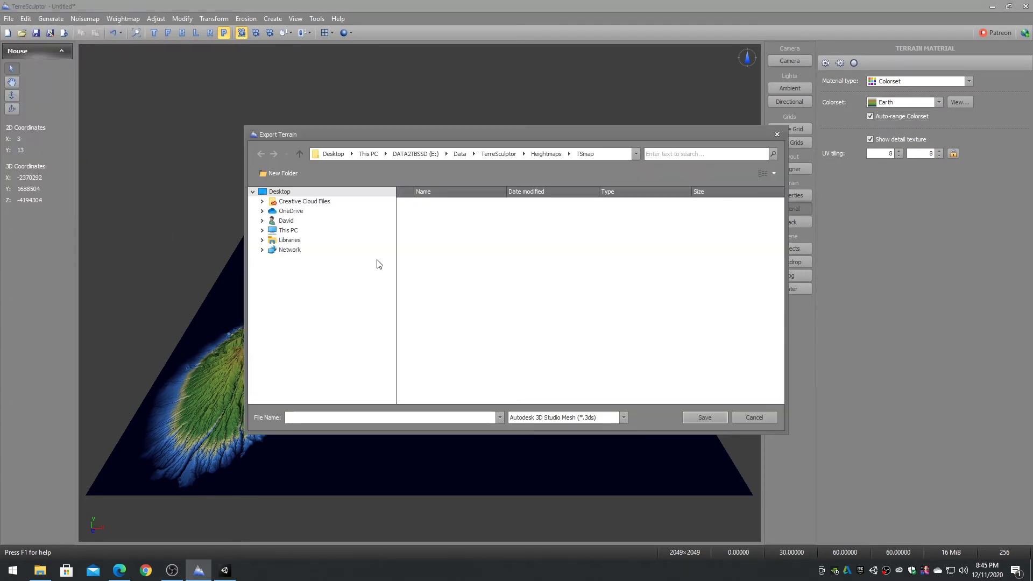
pyautogui.click(605, 419)
pyautogui.moveTo(628, 433); pyautogui.dragTo(630, 468)
pyautogui.click(528, 465)
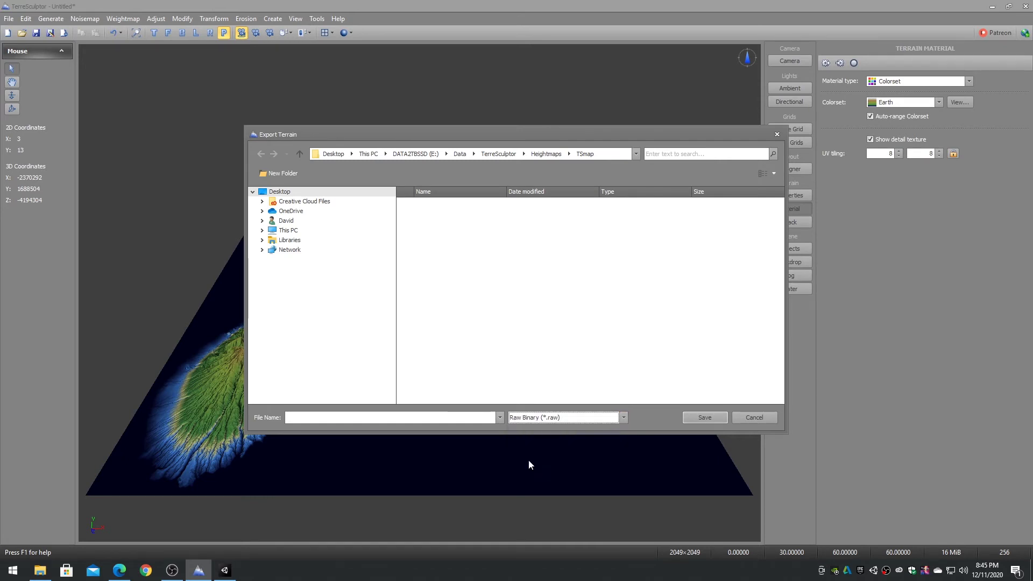
# Step: Overwrite Unity Maui 2049x2049 RAW Flip.raw on the D: drive
pyautogui.click(288, 230)
pyautogui.doubleClick(661, 259)
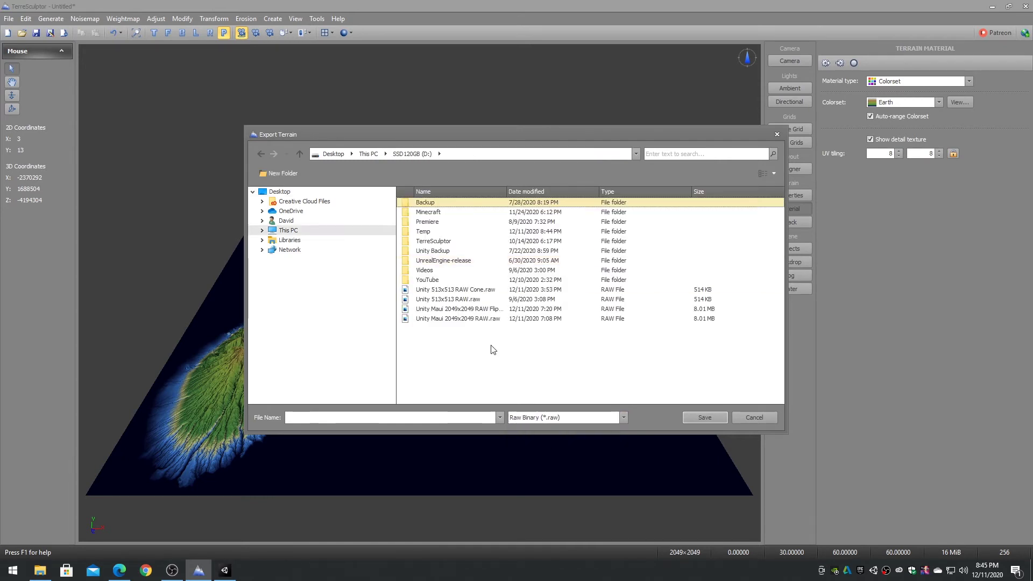
pyautogui.click(456, 310)
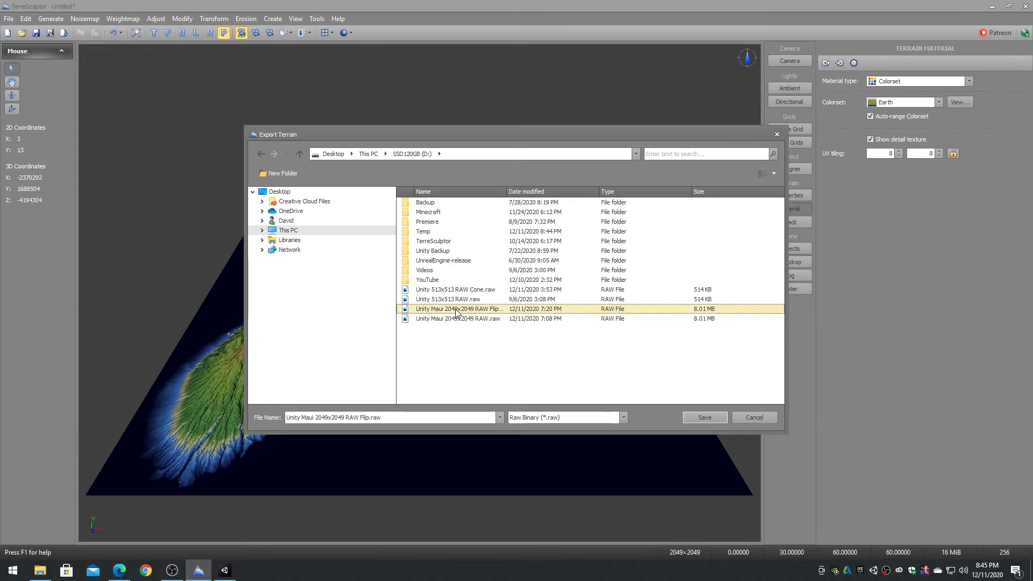
pyautogui.click(705, 418)
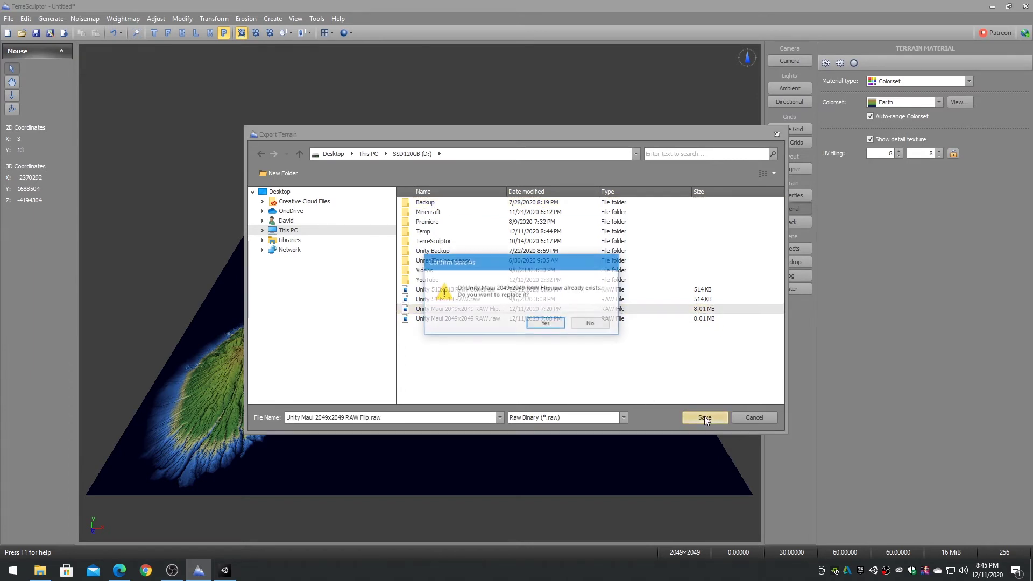
pyautogui.click(546, 325)
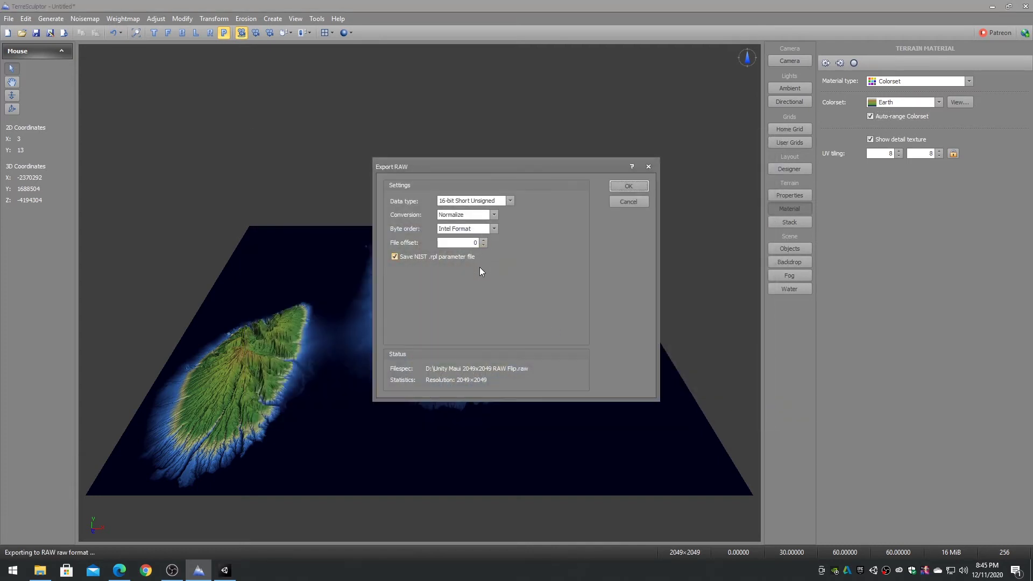
# Step: Set the RAW conversion to Scale and confirm the export
pyautogui.click(494, 214)
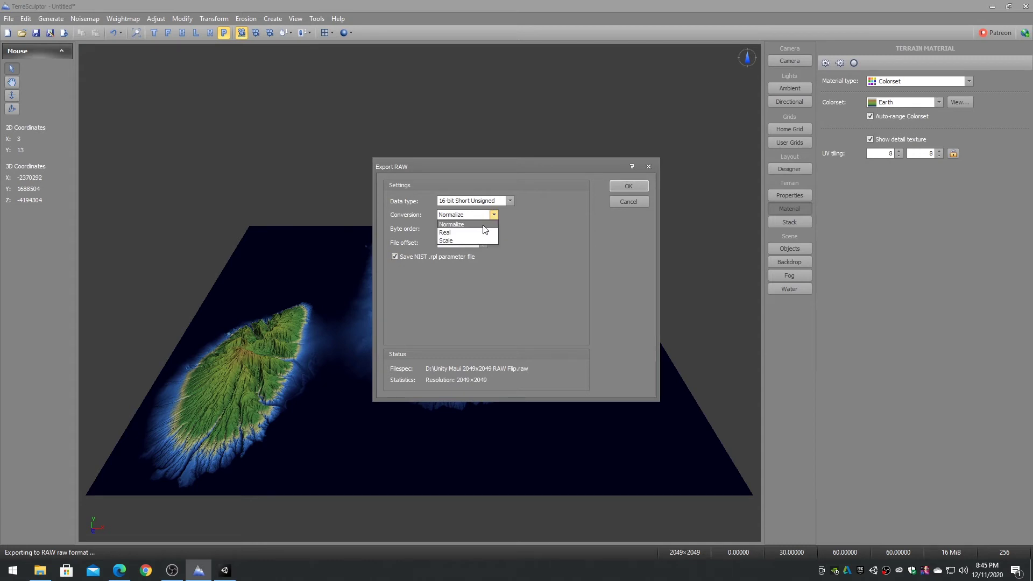
pyautogui.click(464, 238)
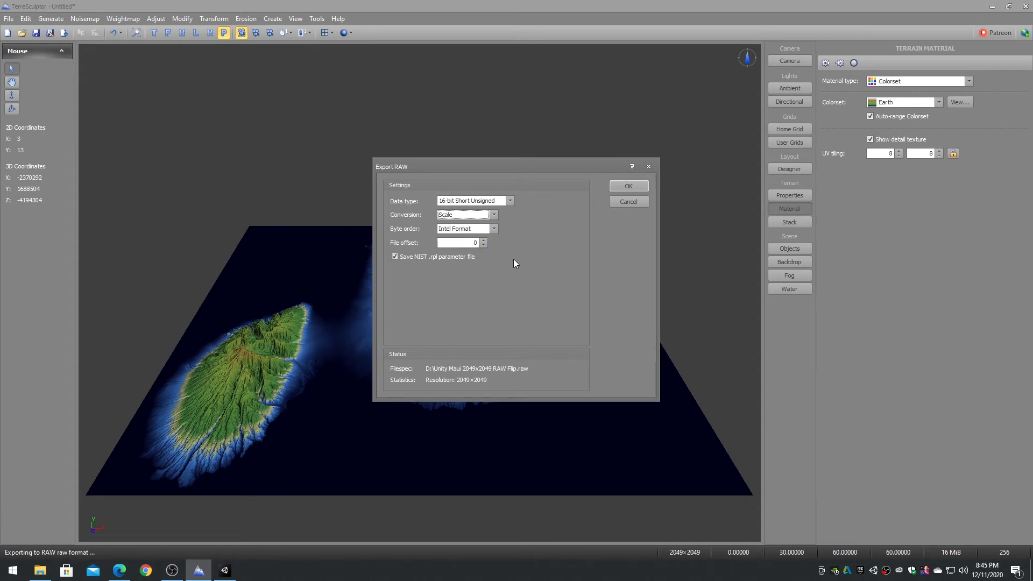
pyautogui.click(627, 186)
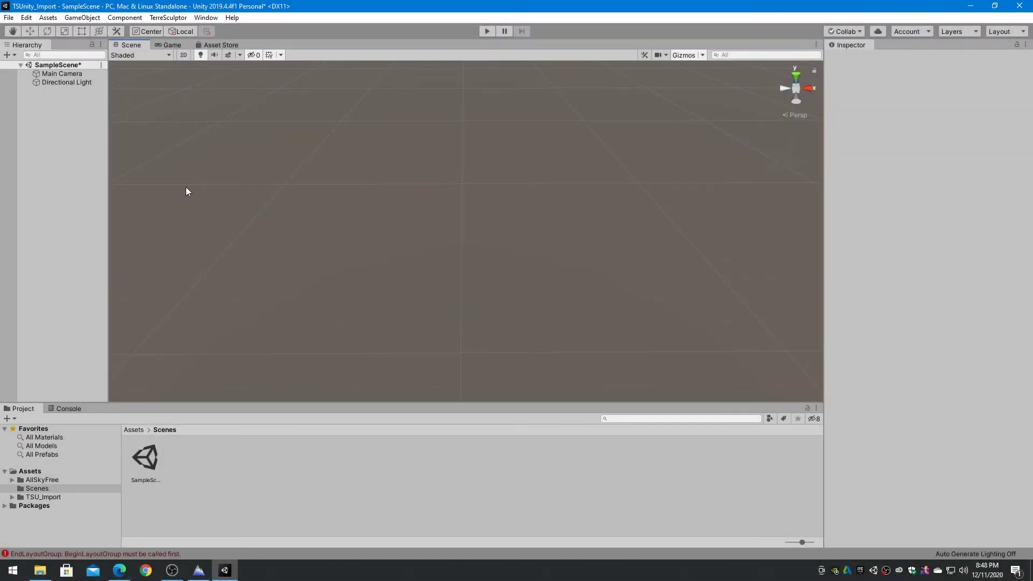
# Step: Create a Terrain from the Hierarchy's 3D Object menu and view its Texture Resolutions
pyautogui.rightClick(59, 151)
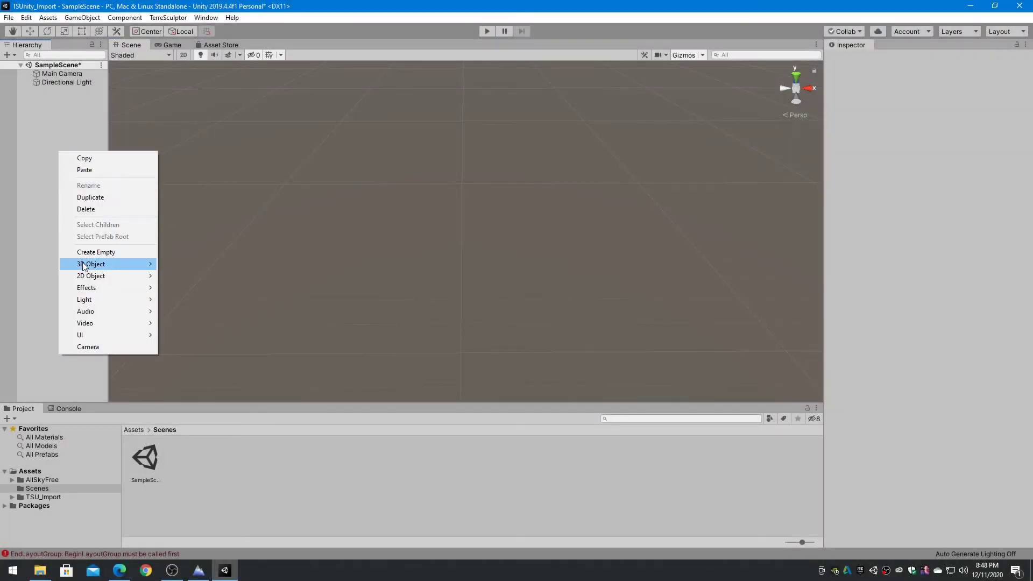
pyautogui.moveTo(86, 264)
pyautogui.click(186, 358)
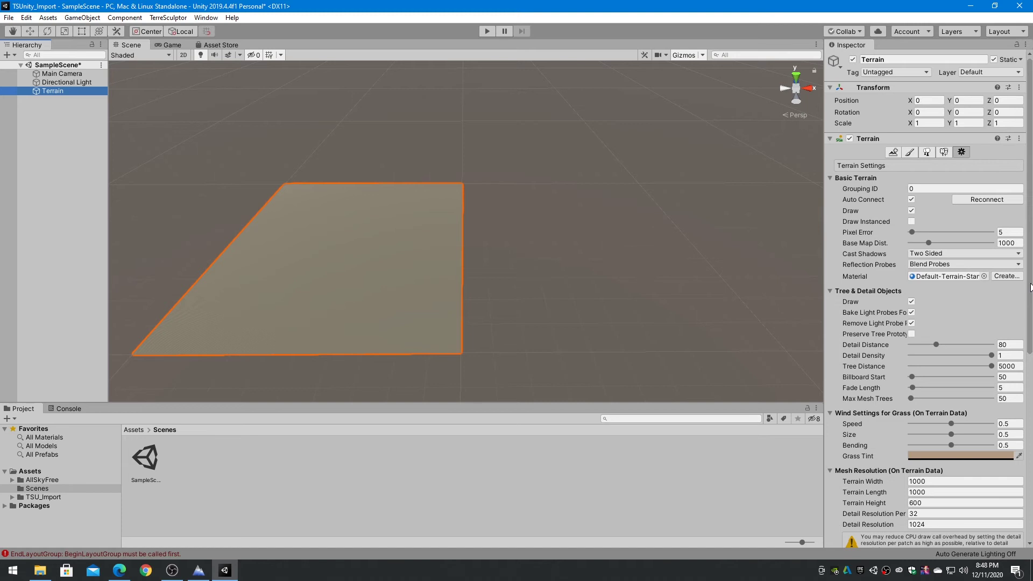
pyautogui.scroll(-6, 1031, 288)
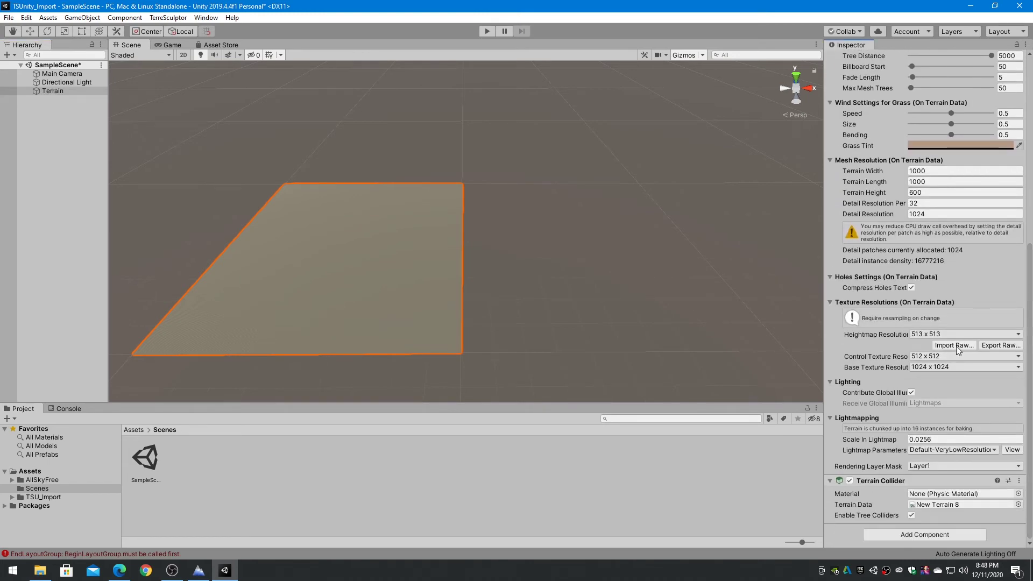
# Step: Import 'Unity Maui 2049x2049 RAW Flip.raw' into the terrain with Terrain Size X and Z set to 2048
pyautogui.click(954, 346)
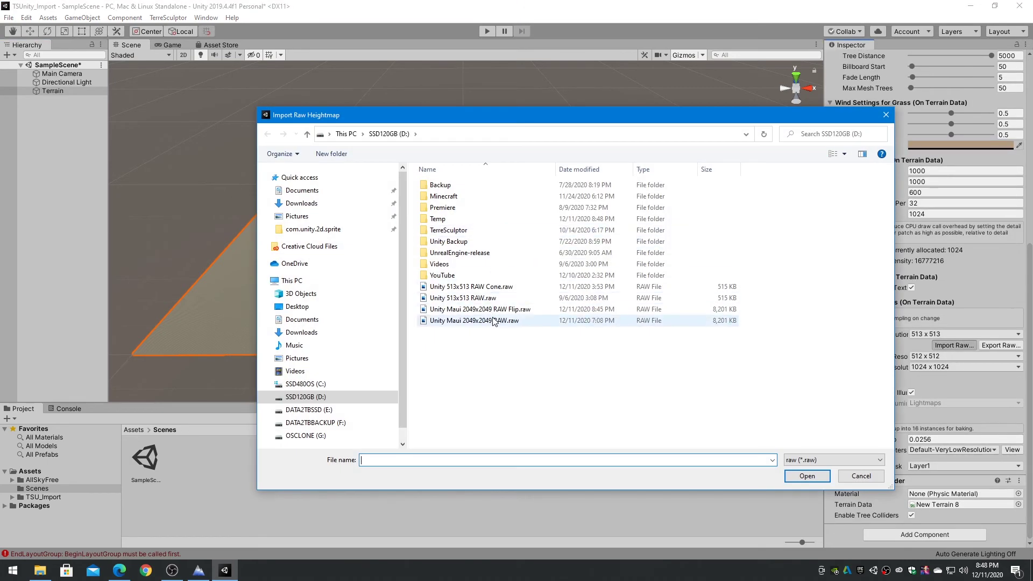
pyautogui.doubleClick(491, 310)
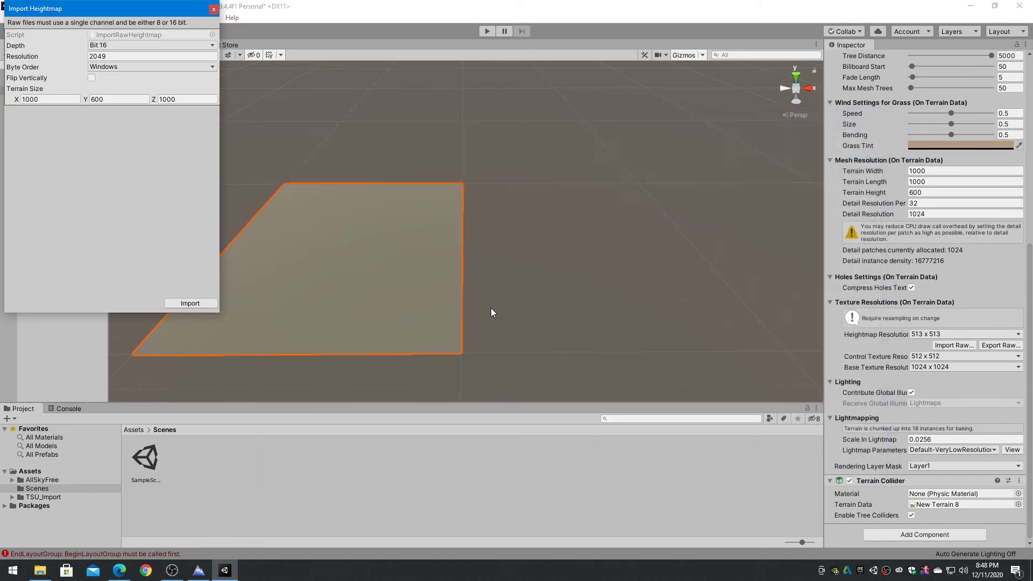
pyautogui.click(60, 99)
pyautogui.write('2048')
pyautogui.press('Tab')
pyautogui.press('Tab')
pyautogui.write('2048')
pyautogui.press('Return')
pyautogui.click(189, 303)
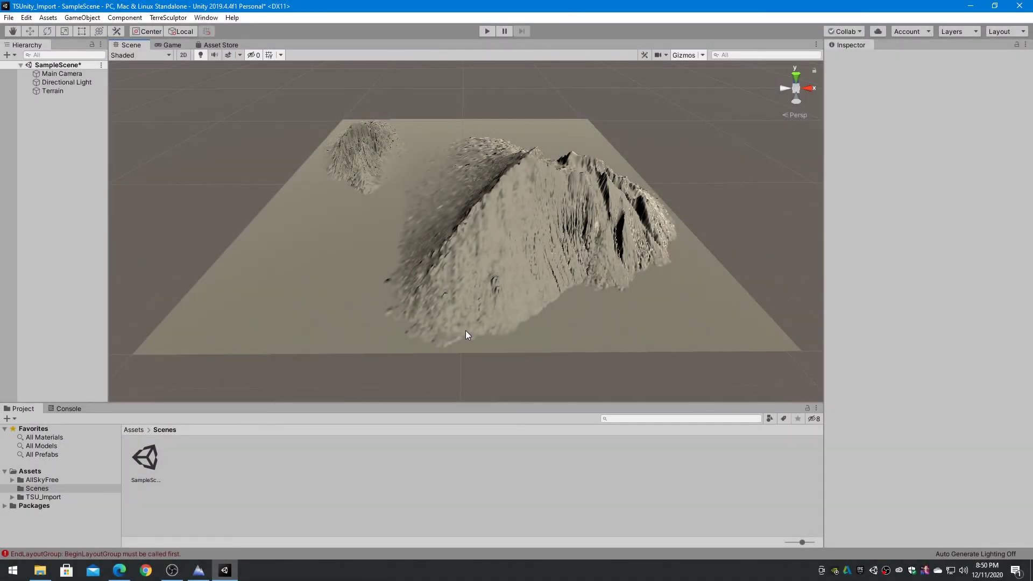
# Step: Select the terrain and enter 1000 for its mesh width and length
pyautogui.click(466, 330)
pyautogui.scroll(-10, 892, 317)
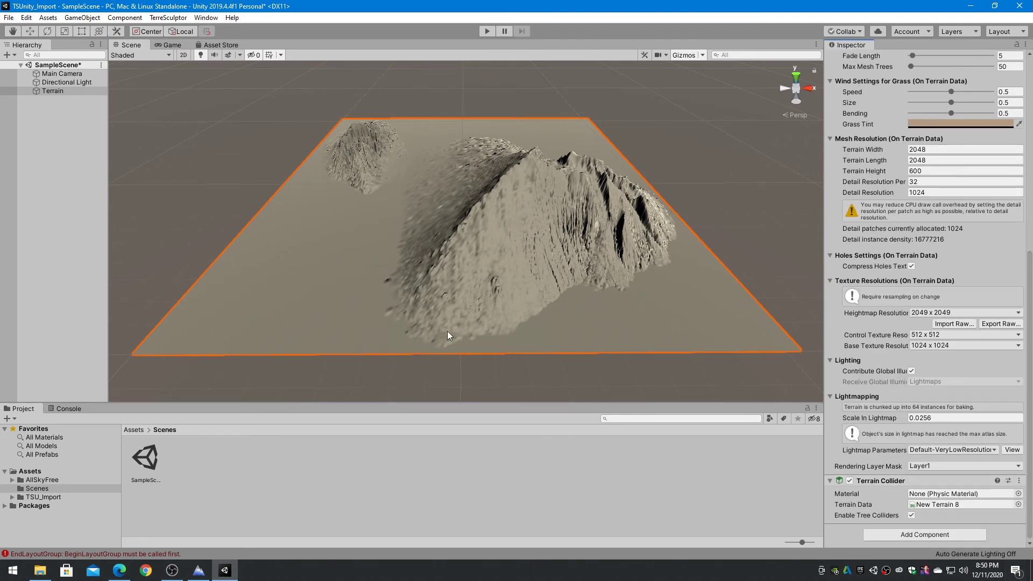
pyautogui.click(946, 149)
pyautogui.write('1000')
pyautogui.press('Tab')
pyautogui.write('1000')
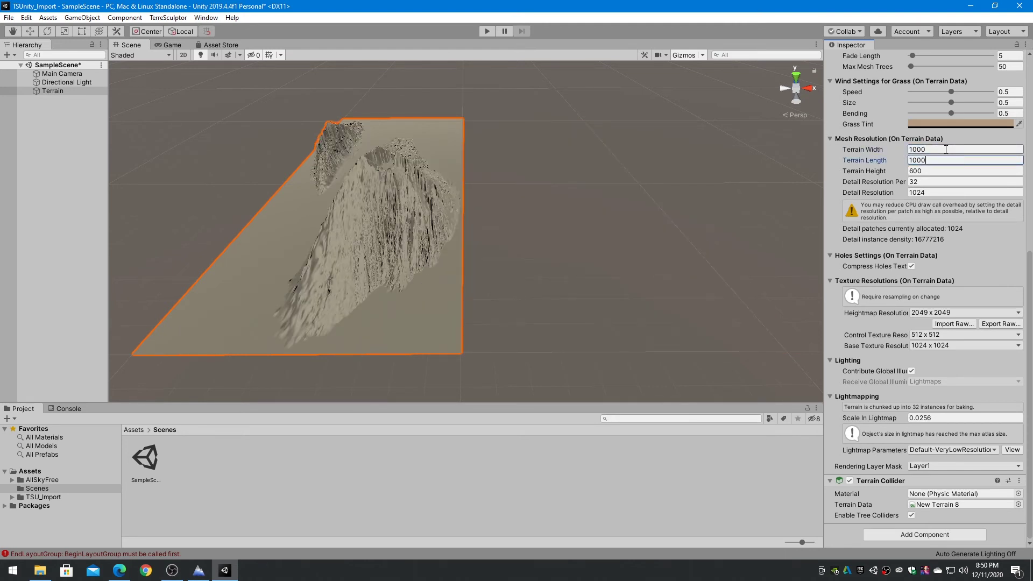
pyautogui.press('Tab')
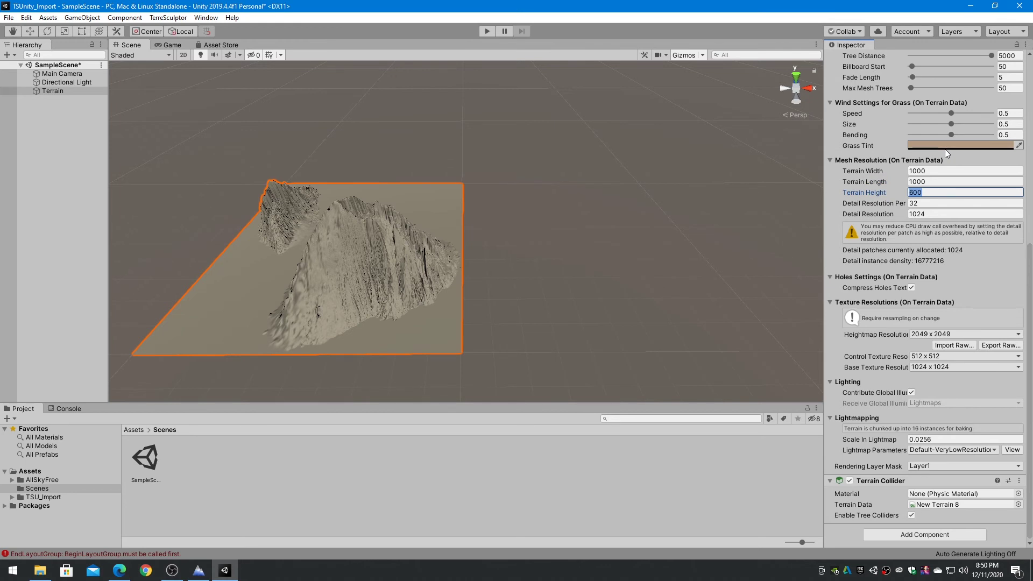
# Step: Correct the terrain width and length to 2048 and set the height to 500
pyautogui.hotkey('shift', 'Tab')
pyautogui.hotkey('shift', 'Tab')
pyautogui.write('2048')
pyautogui.press('Tab')
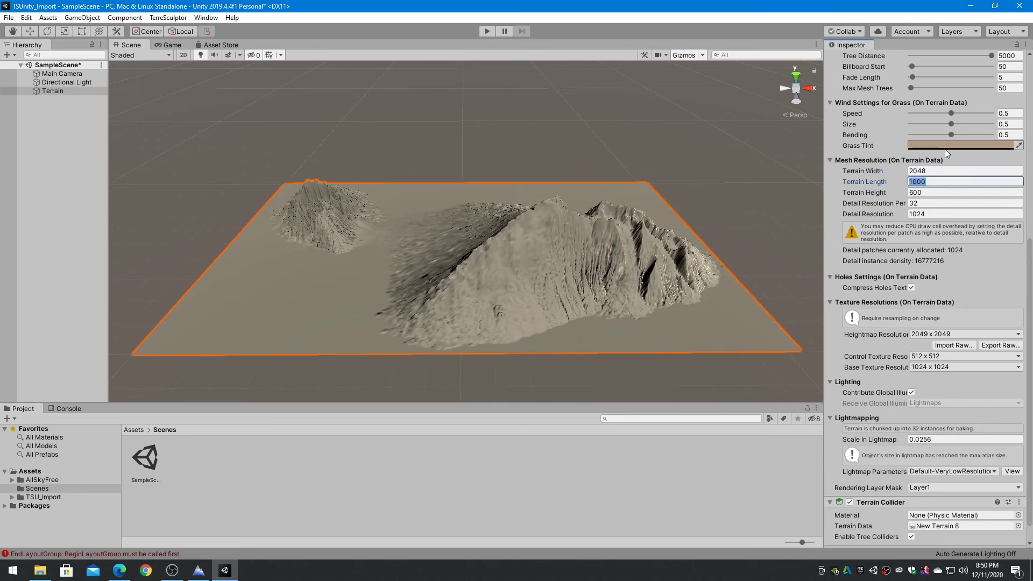
pyautogui.write('2048')
pyautogui.press('Tab')
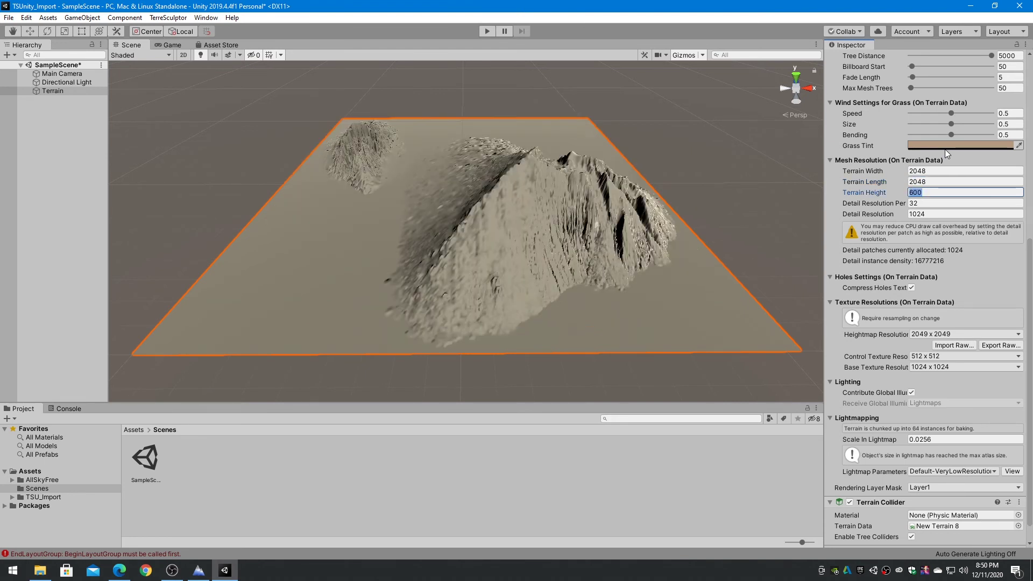
pyautogui.write('500')
pyautogui.press('Tab')
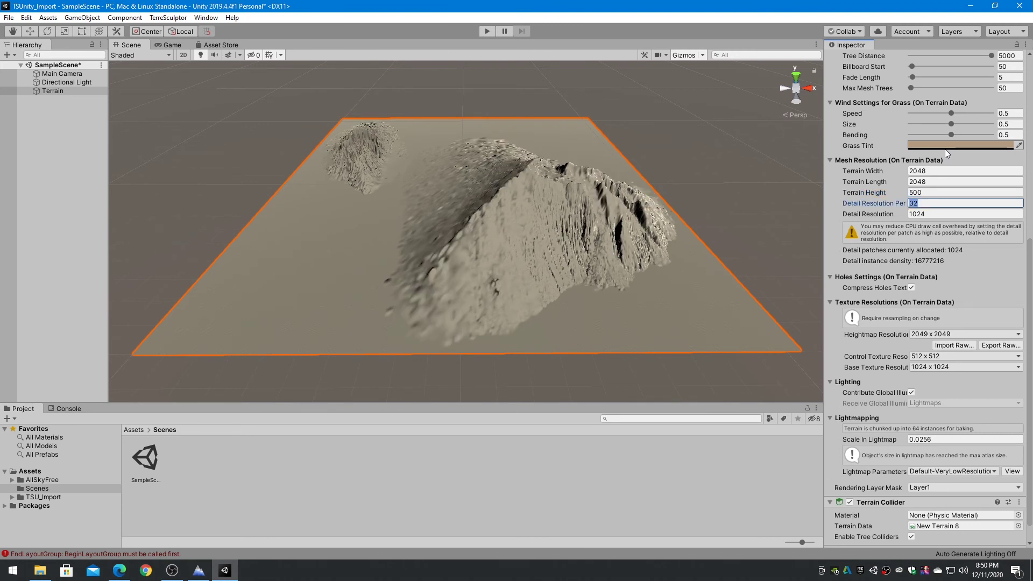